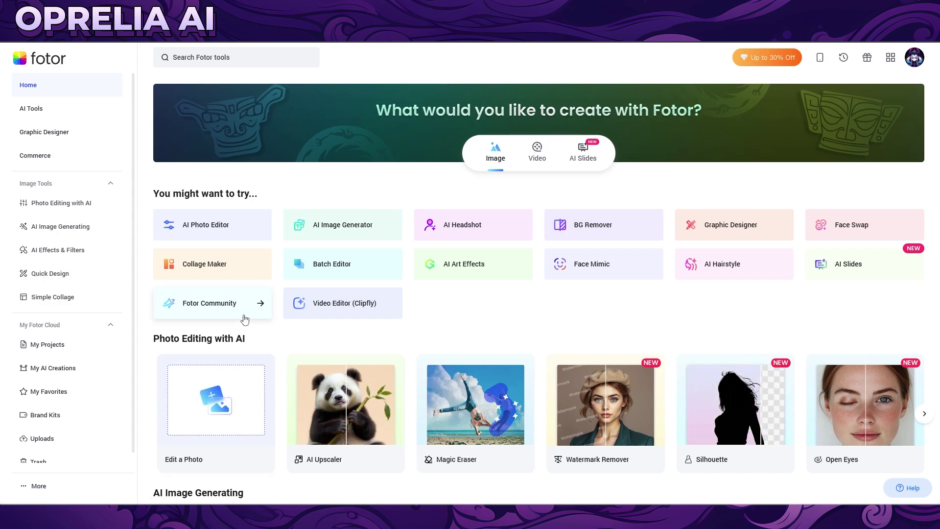
Step: Scroll the home page tool cards and launch AI Clothes Changer in the AI Photo Editor
scroll(268, 296, "down", 4)
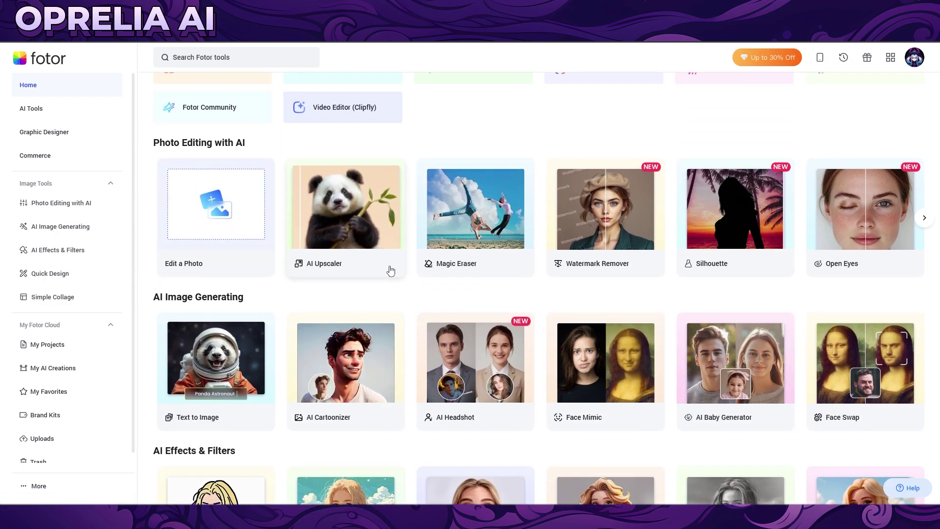
left_click(693, 79)
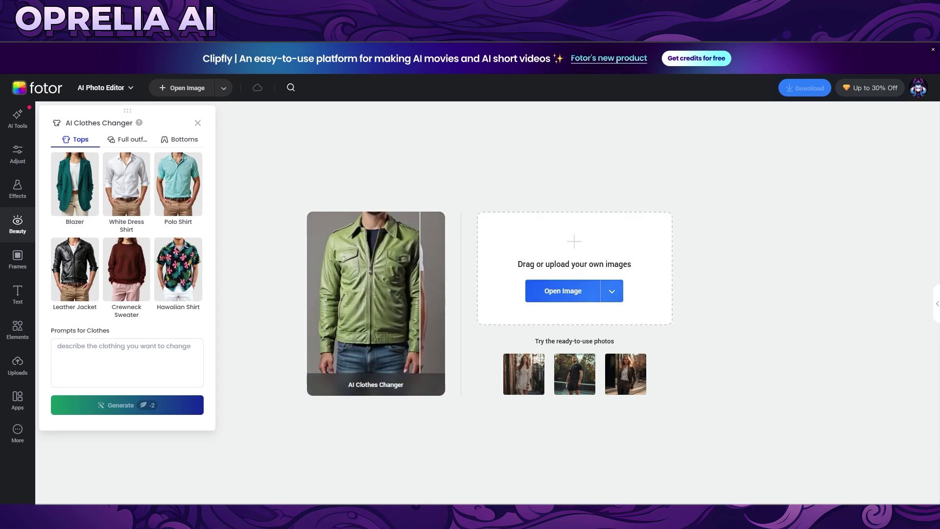
Step: Load the sample gym selfie and generate a Blazer outfit change for it
left_click_drag(523, 373, 571, 301)
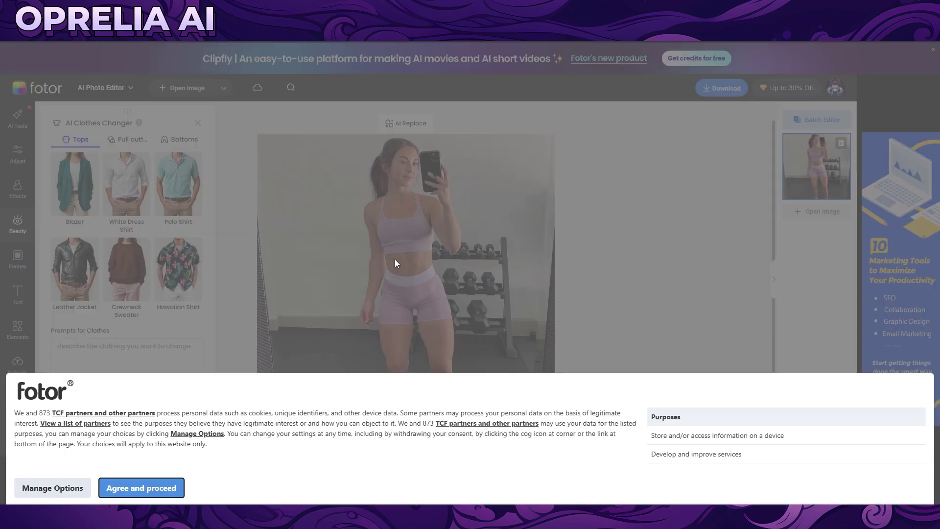
left_click(142, 488)
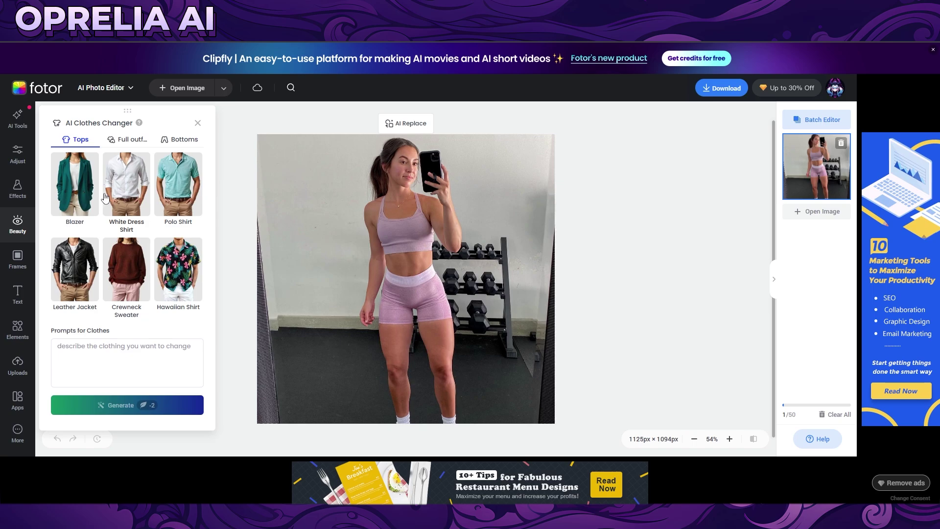
left_click(81, 196)
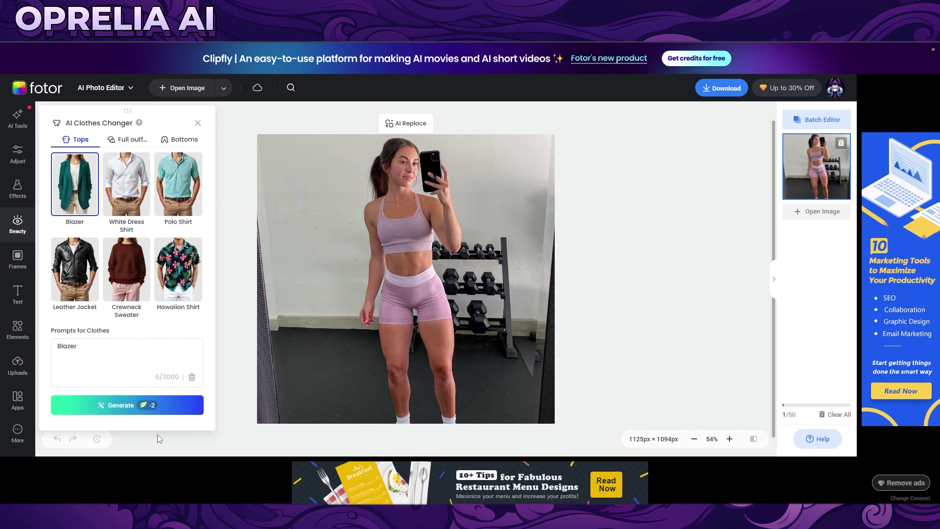
left_click(122, 410)
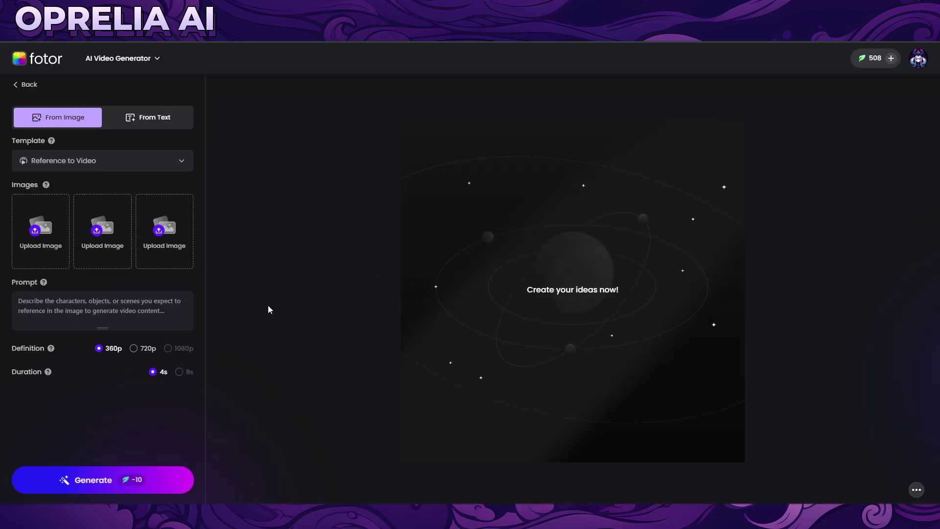
Step: Upload the cloud and penguin reference images from the computer for Reference to Video
left_click(150, 168)
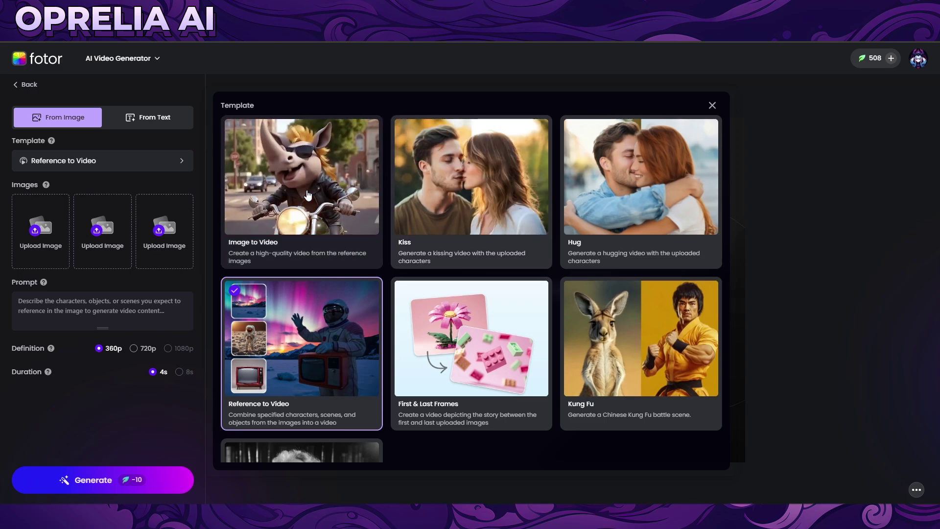
left_click(40, 258)
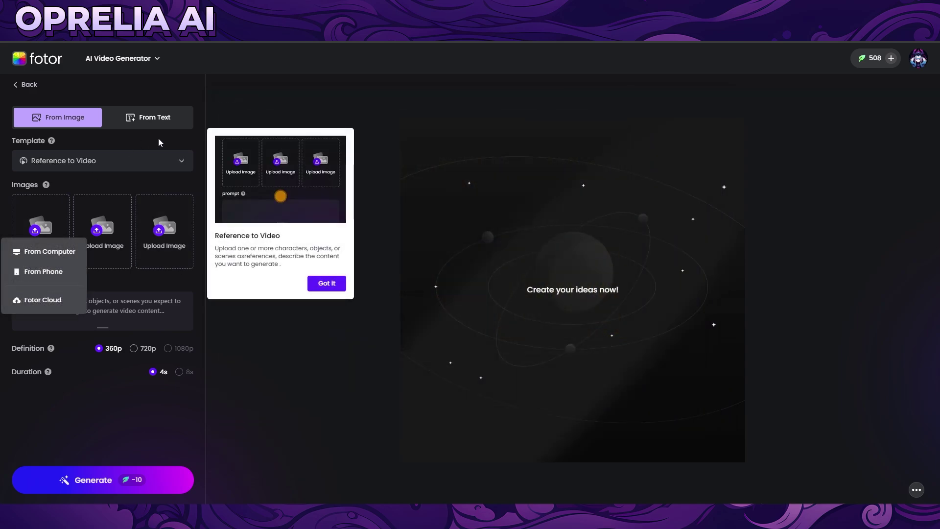
left_click(60, 254)
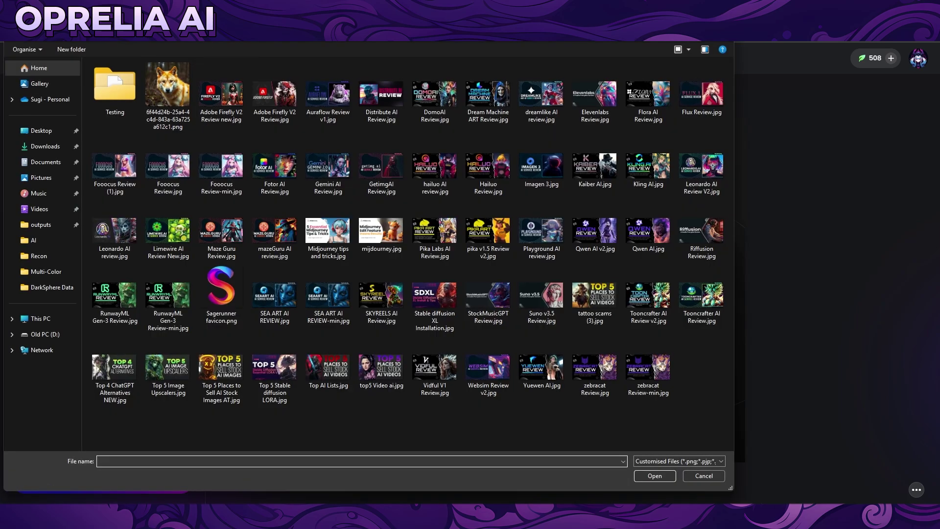
key("Escape")
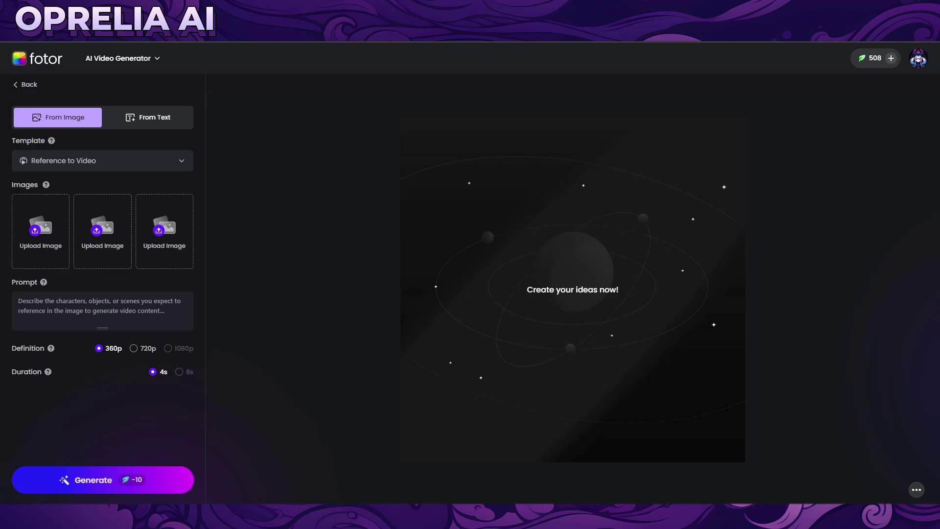
left_click(84, 237)
left_click(108, 290)
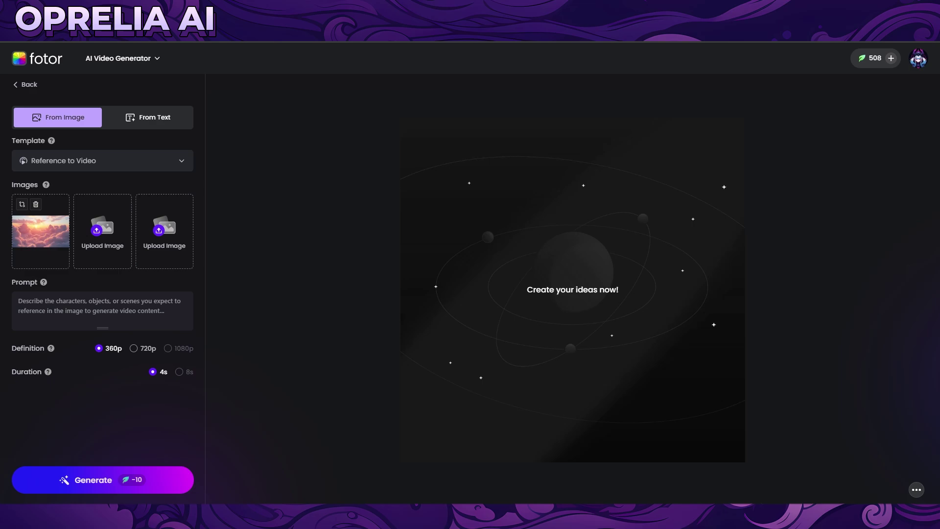
Step: Describe a golden penguin in the clouds, choose 720p, and generate the video
left_click(122, 313)
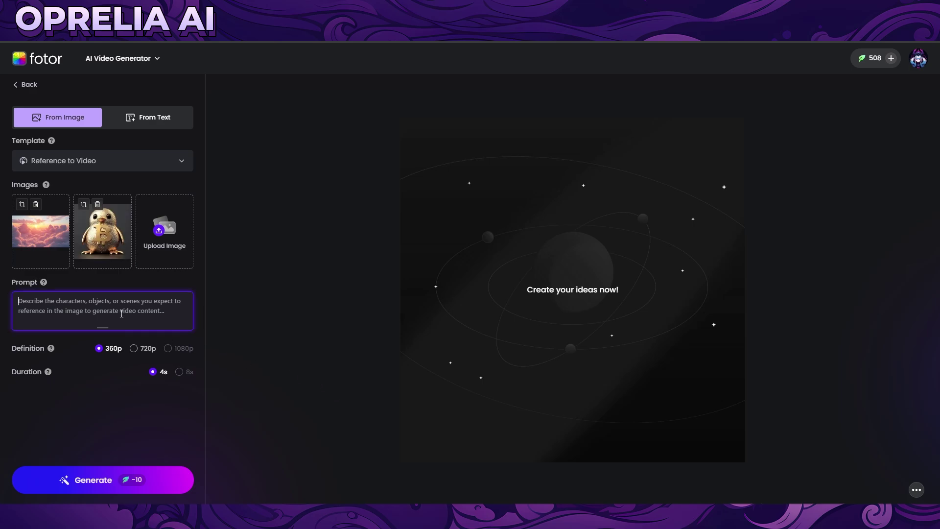
type("penguin flying in the cloud")
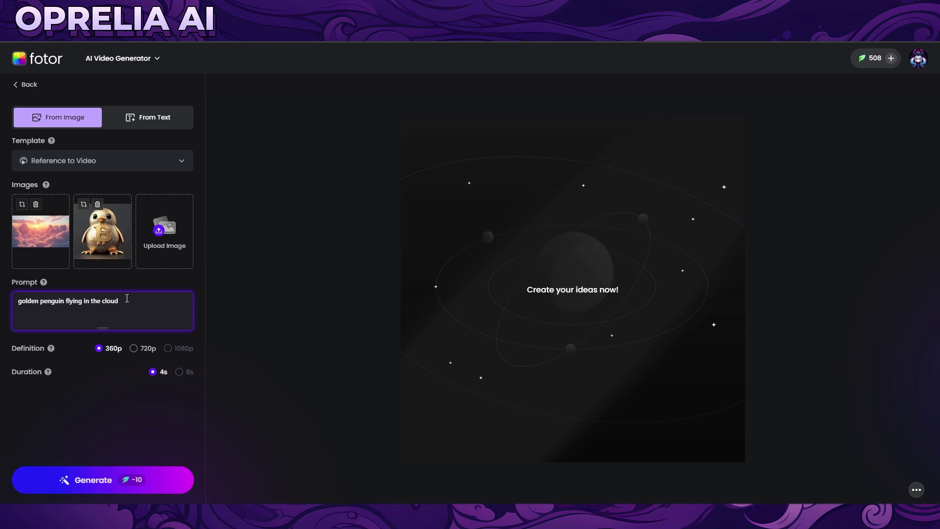
type("s")
left_click(137, 349)
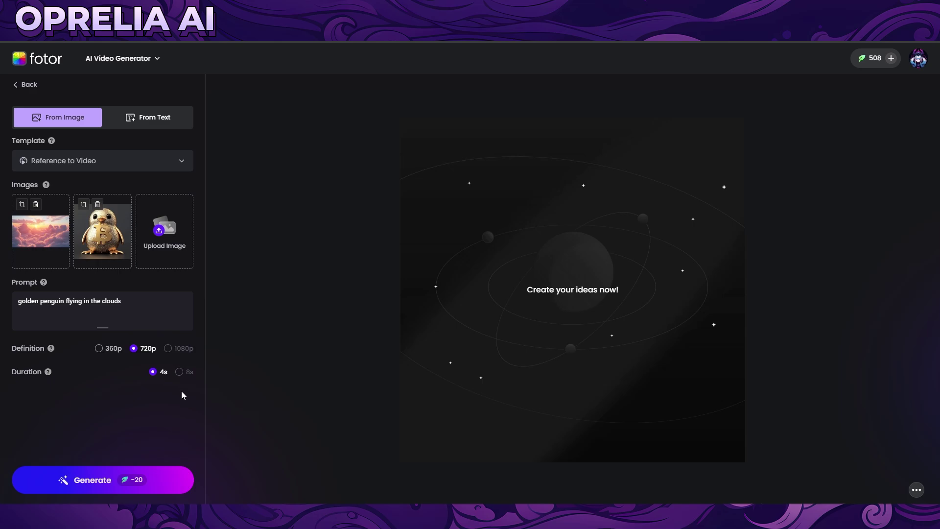
left_click(138, 483)
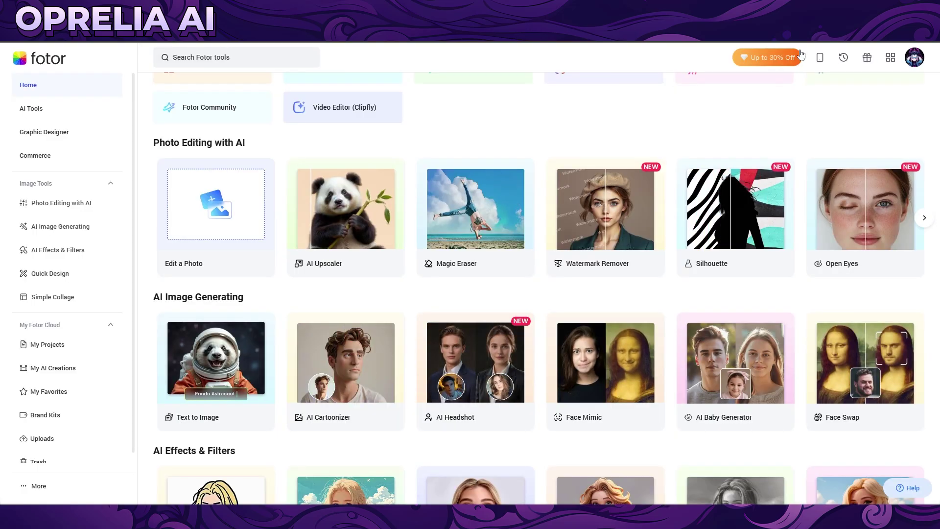
Step: Open the Rewards Center, accept the cookie banner, and scroll through the credit-earning tasks
left_click(867, 58)
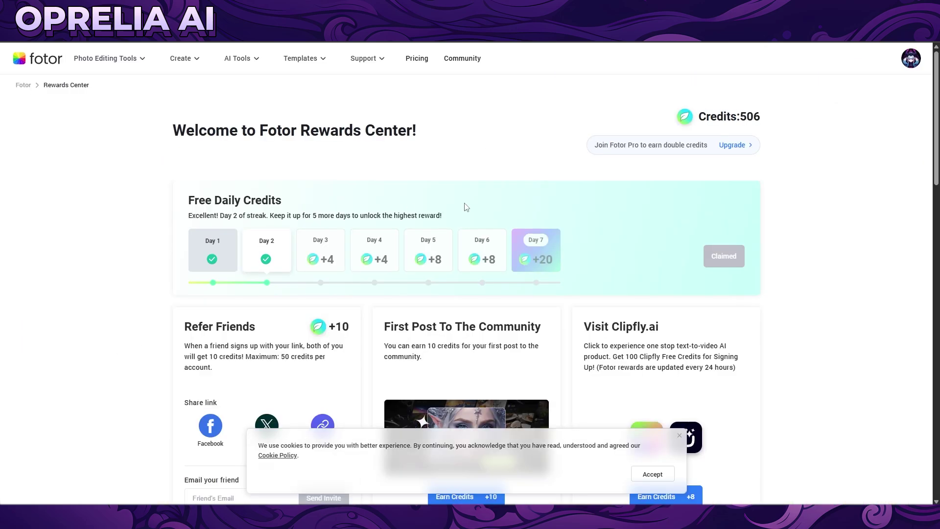
scroll(460, 294, "down", 2)
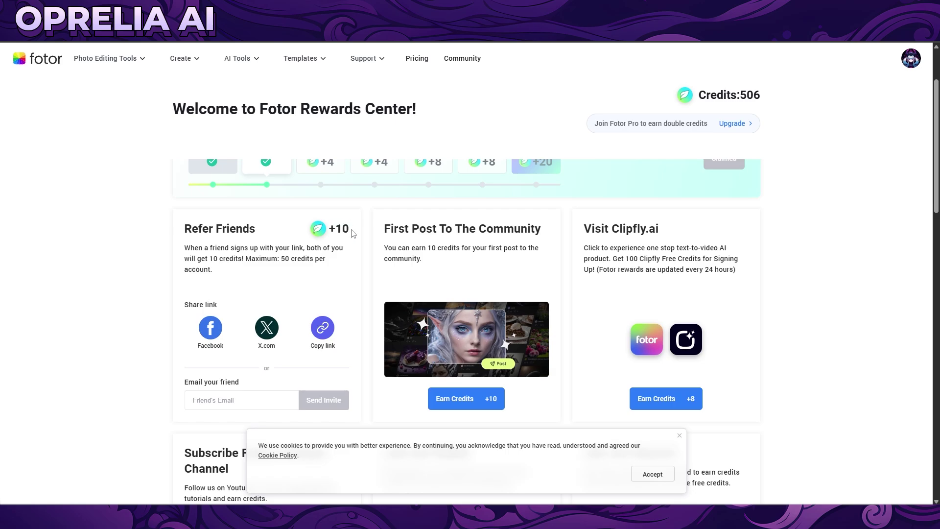
scroll(568, 402, "down", 2)
left_click(653, 474)
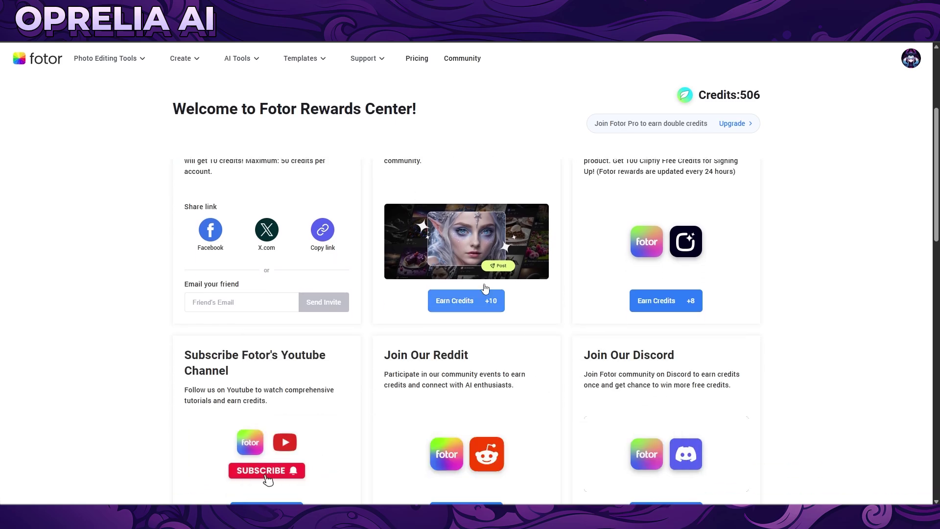
scroll(549, 221, "down", 2)
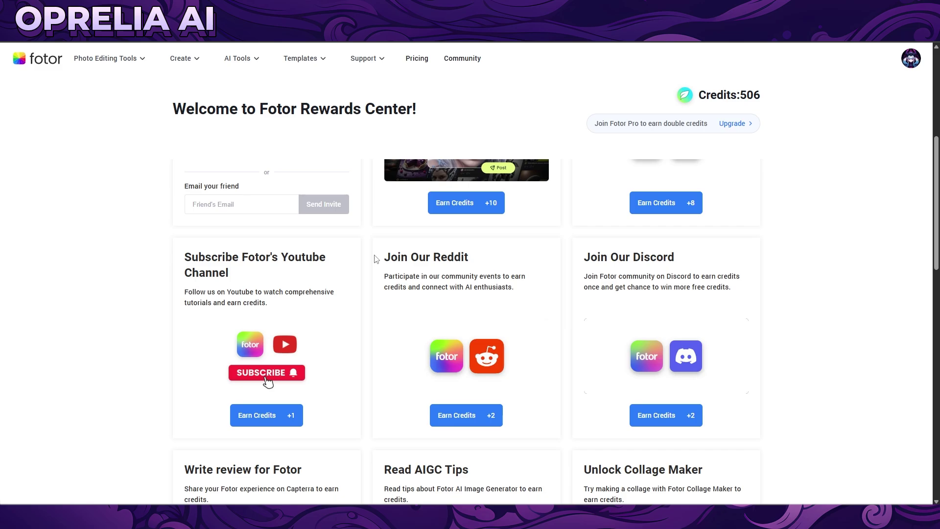
scroll(363, 263, "down", 12)
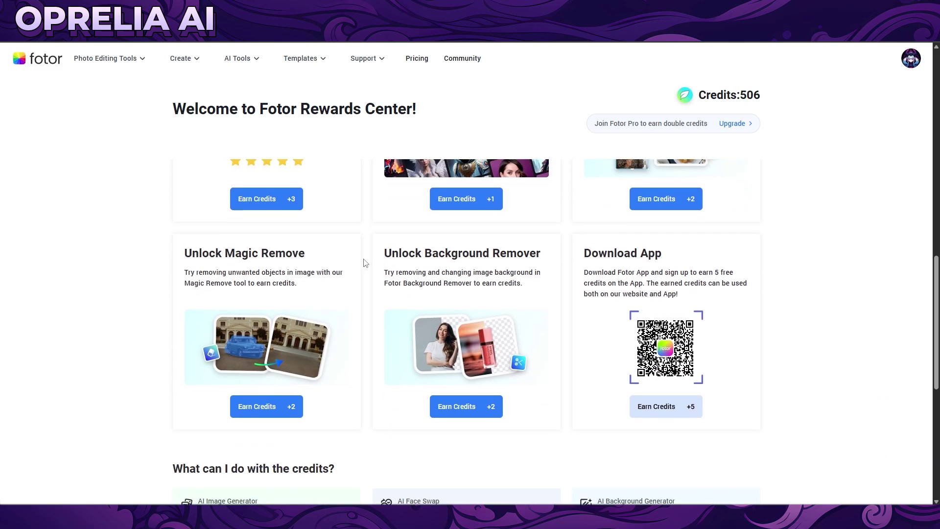
scroll(364, 267, "up", 12)
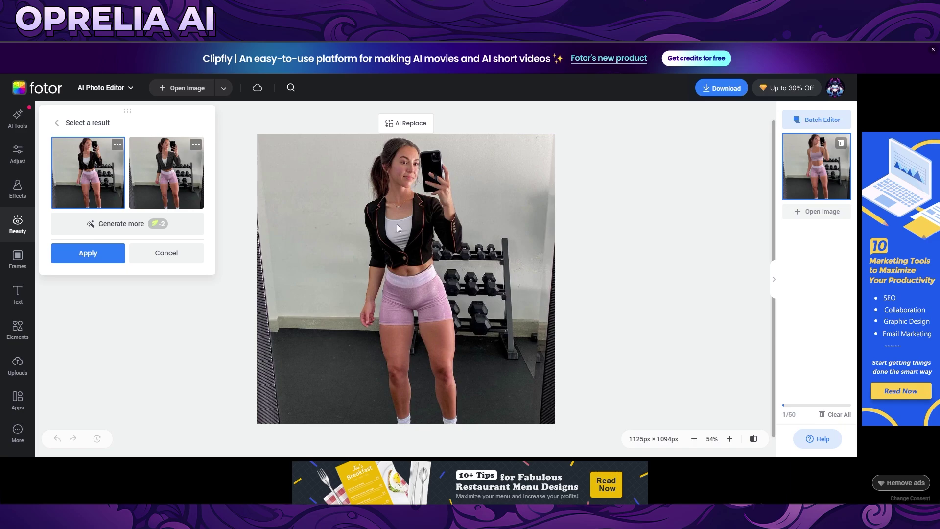
Step: Compare both blazer results and apply the black-jacket one to the selfie
left_click(182, 187)
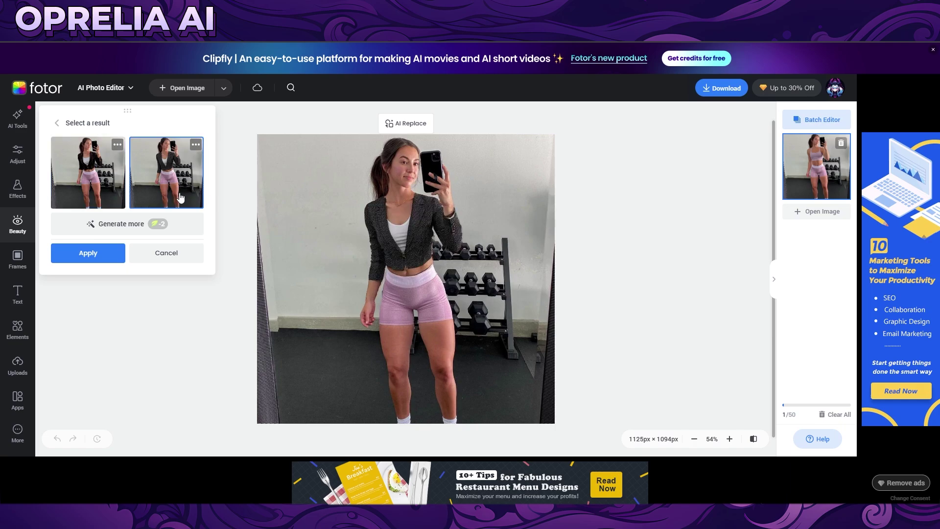
left_click(107, 189)
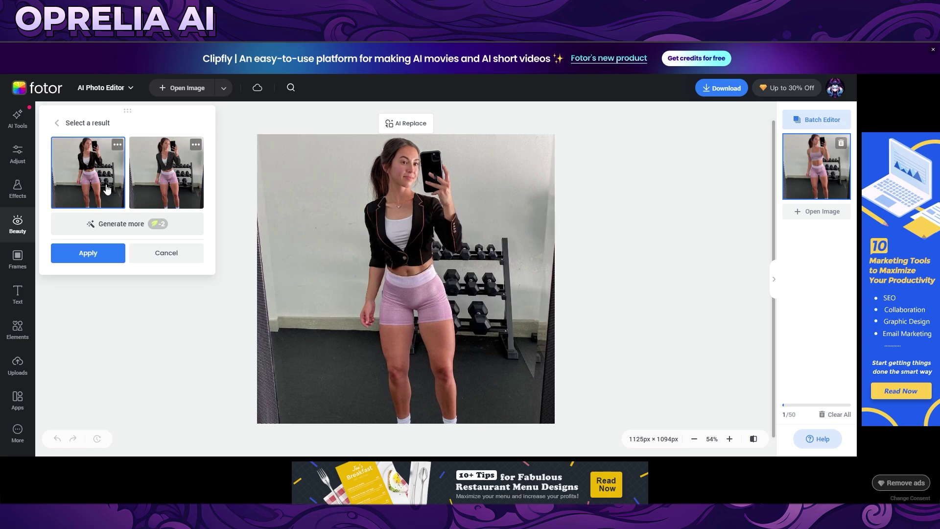
left_click(71, 126)
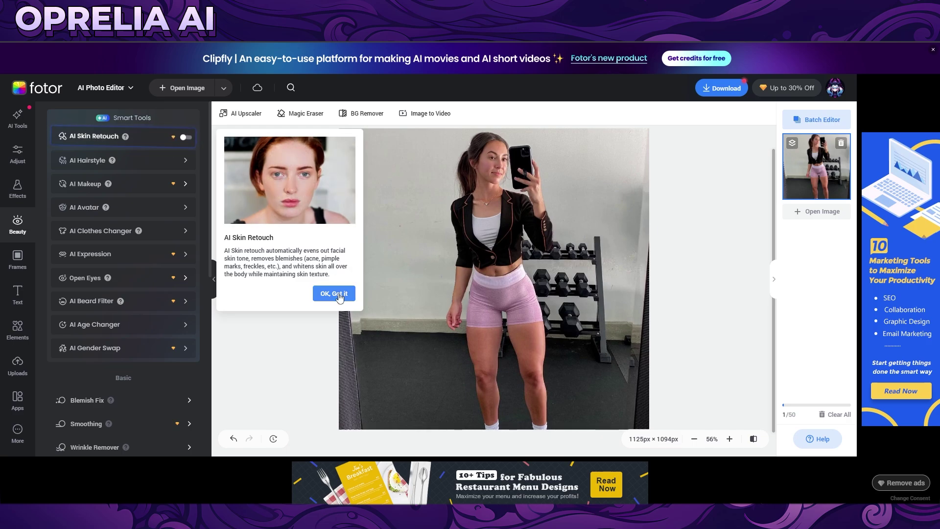
left_click(334, 293)
Step: Try a curly AI hairstyle, skip cropping, then abandon it for the Effects filters
left_click(172, 166)
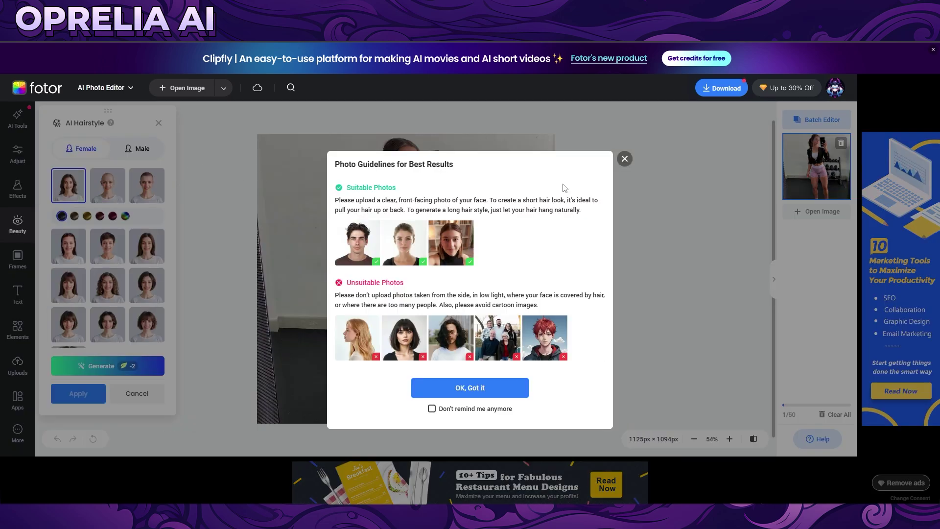
left_click(624, 160)
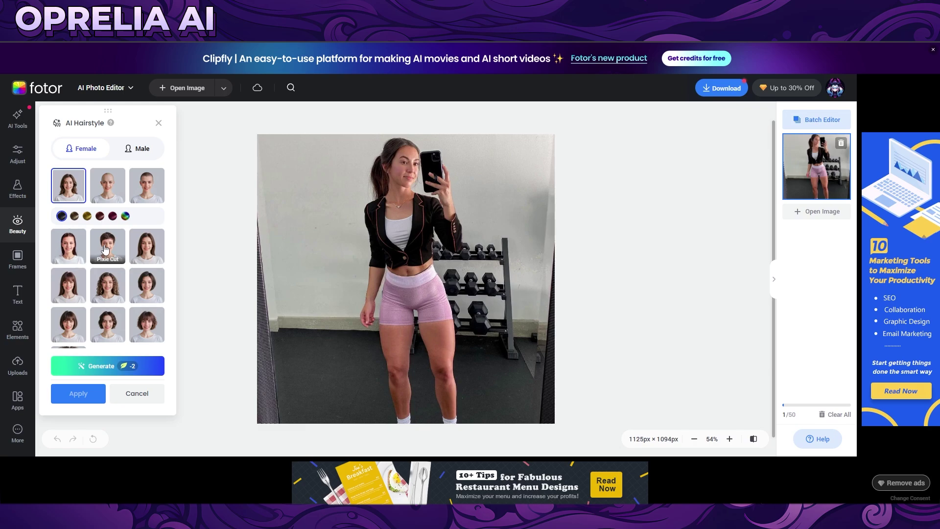
scroll(110, 240, "down", 2)
left_click(71, 323)
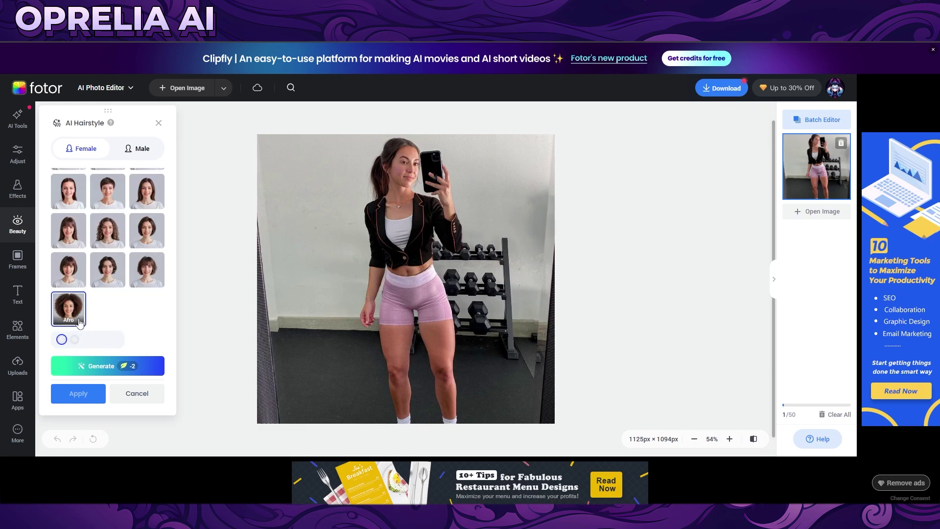
left_click(84, 366)
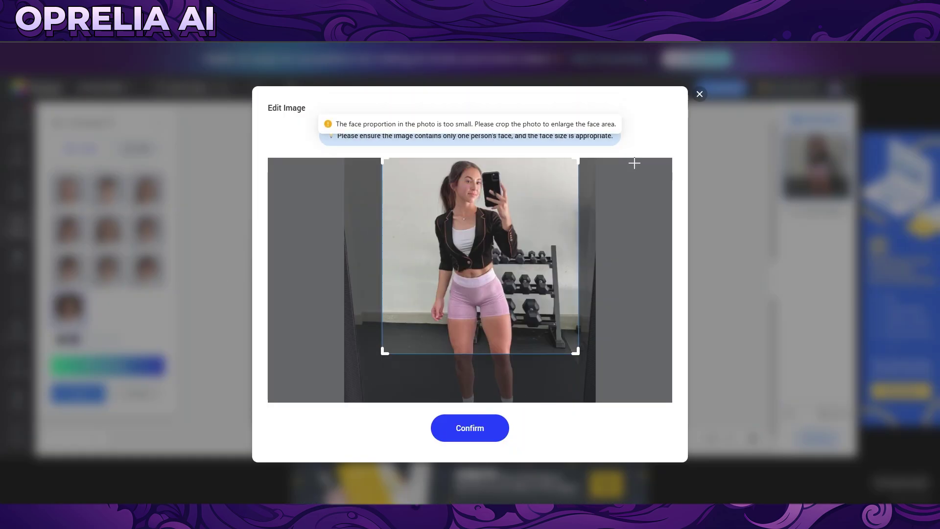
left_click(700, 93)
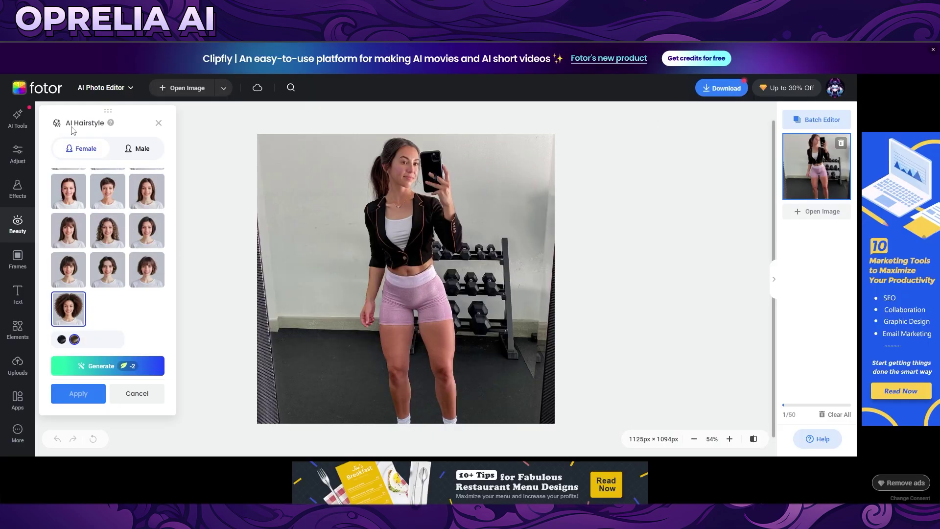
left_click(17, 189)
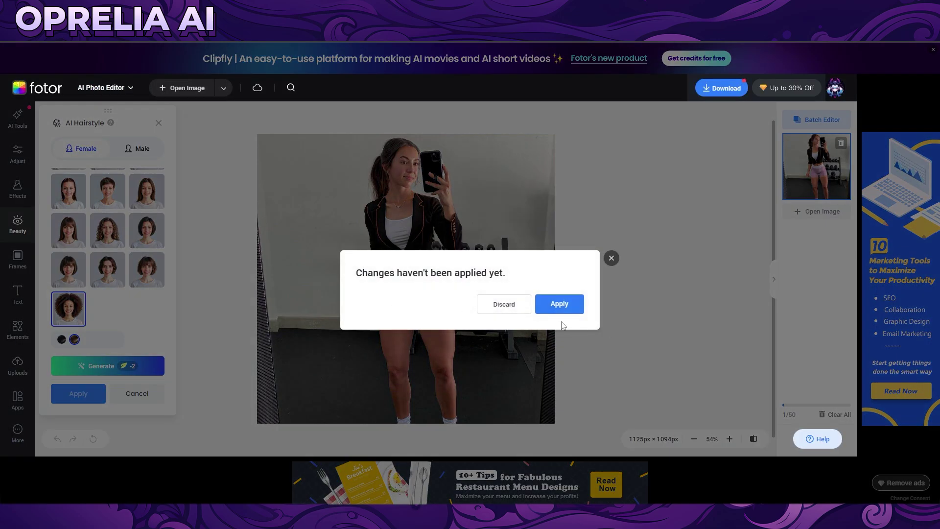
left_click(560, 303)
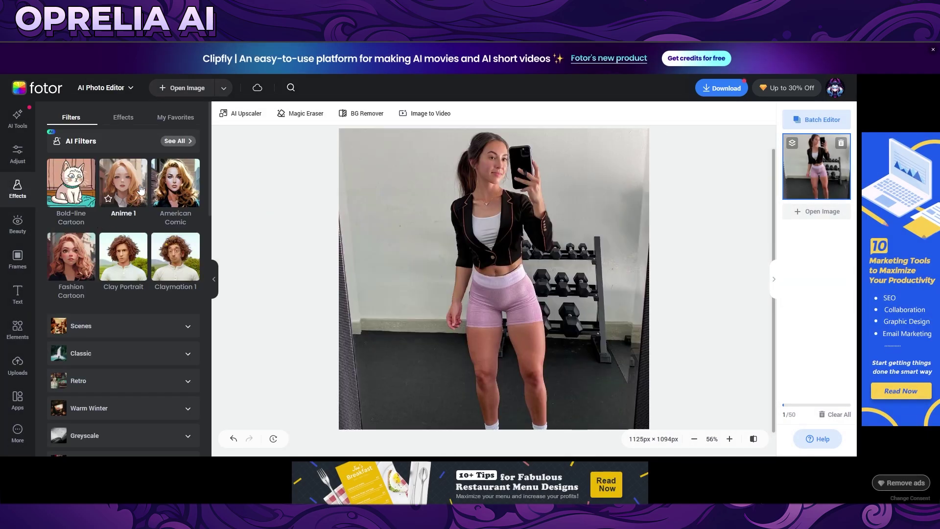
Step: Apply the Anime 1 filter to the selfie and close the Fotor Pro 30% OFF offer
left_click(141, 186)
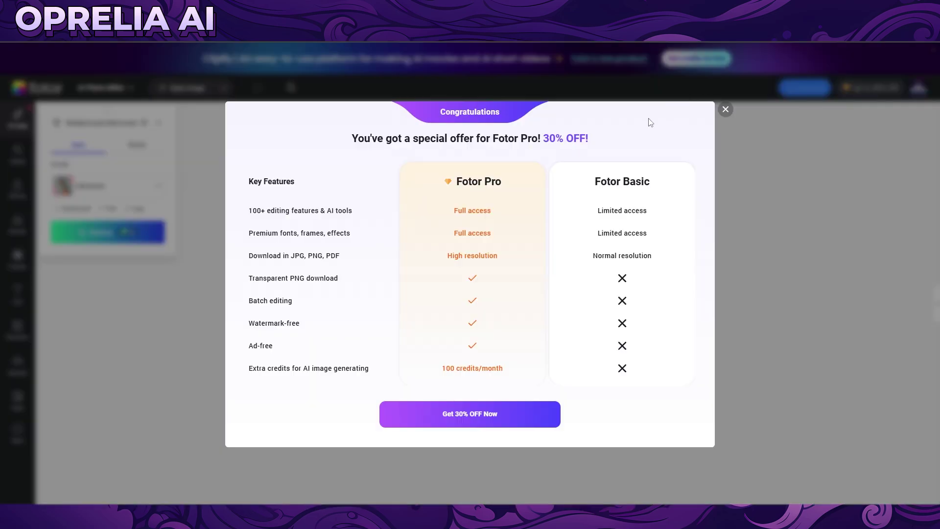
left_click(726, 109)
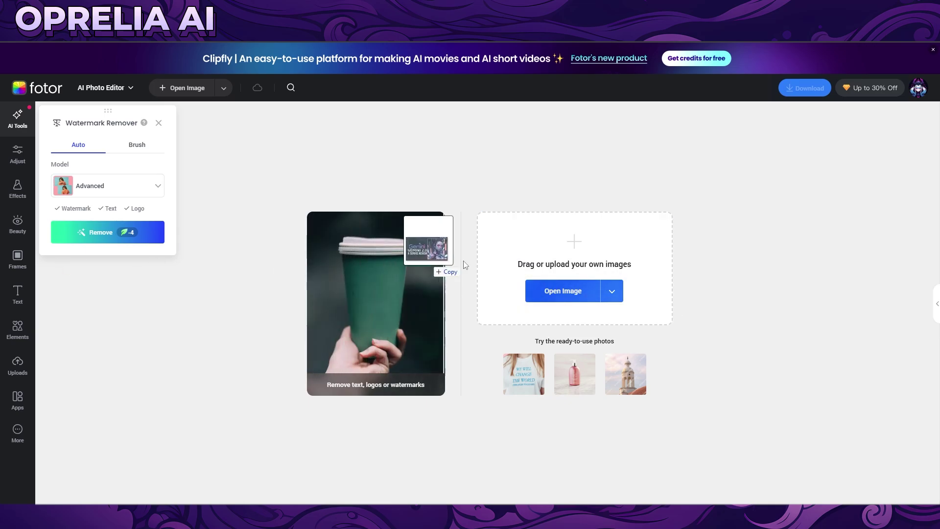
Step: Load the Gemini 2.0 thumbnail and Magic Eraser away its title text and leftover marks
left_click_drag(430, 264, 558, 294)
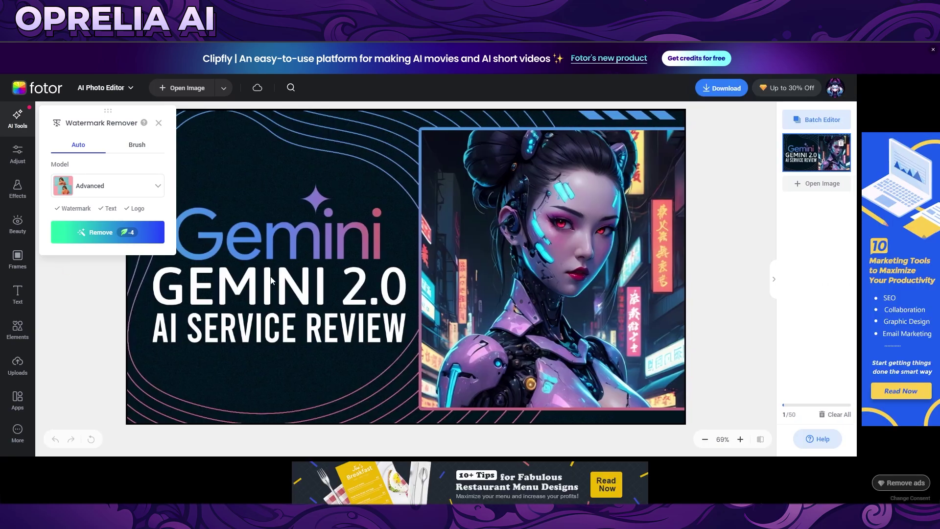
left_click(158, 123)
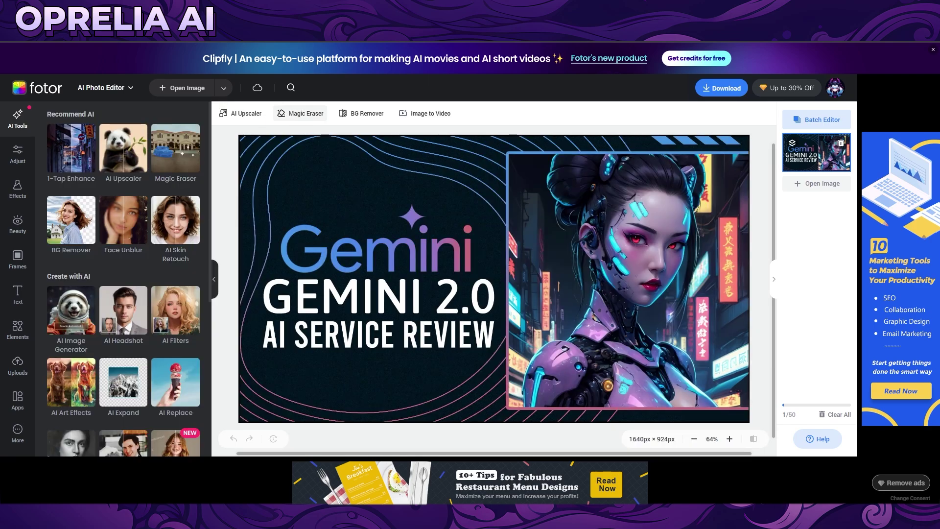
left_click(300, 113)
mouse_move(244, 254)
left_mouse_down()
mouse_move(195, 353)
mouse_move(255, 205)
left_mouse_up()
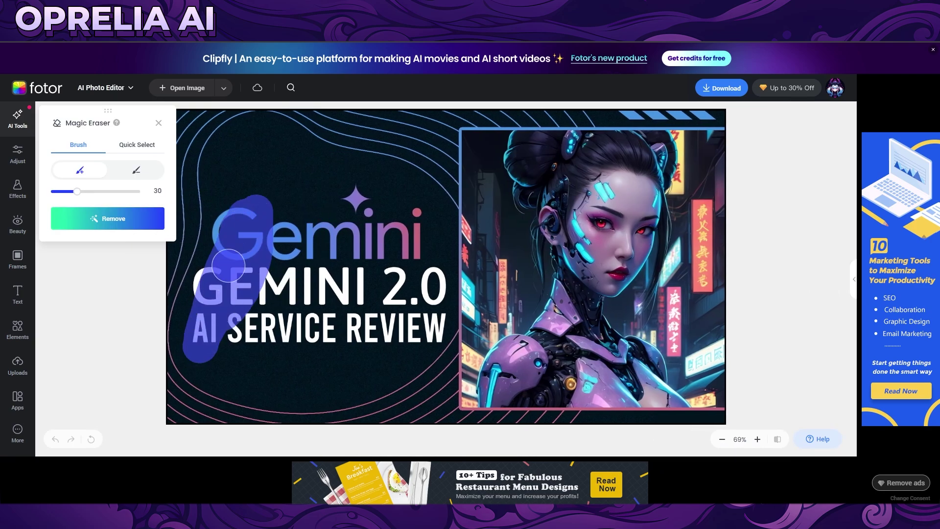
mouse_move(228, 265)
left_mouse_down()
mouse_move(217, 334)
mouse_move(255, 215)
mouse_move(288, 245)
mouse_move(286, 326)
mouse_move(272, 320)
mouse_move(250, 343)
mouse_move(310, 341)
mouse_move(306, 223)
mouse_move(288, 204)
mouse_move(353, 231)
mouse_move(367, 321)
mouse_move(340, 233)
mouse_move(350, 211)
mouse_move(411, 341)
mouse_move(425, 305)
mouse_move(393, 303)
mouse_move(359, 323)
mouse_move(409, 338)
mouse_move(440, 290)
mouse_move(443, 326)
mouse_move(407, 213)
left_mouse_up()
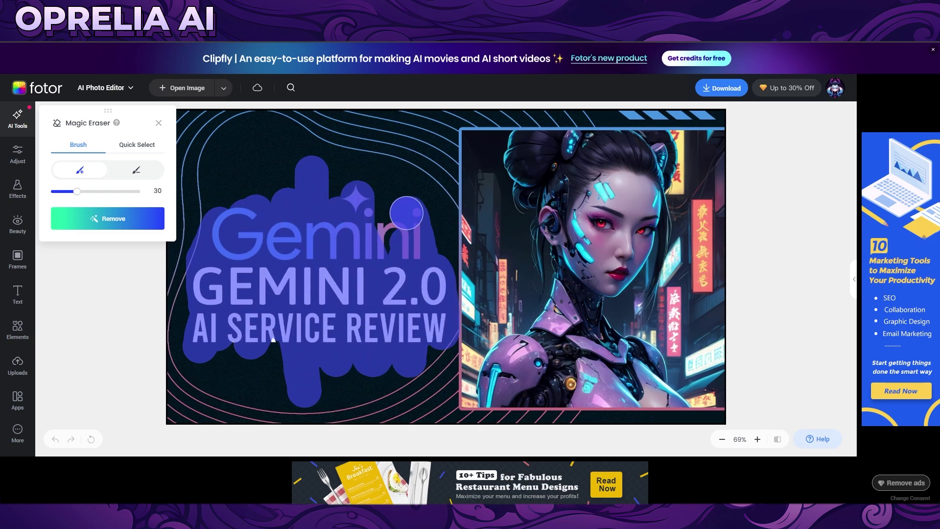
left_click(153, 223)
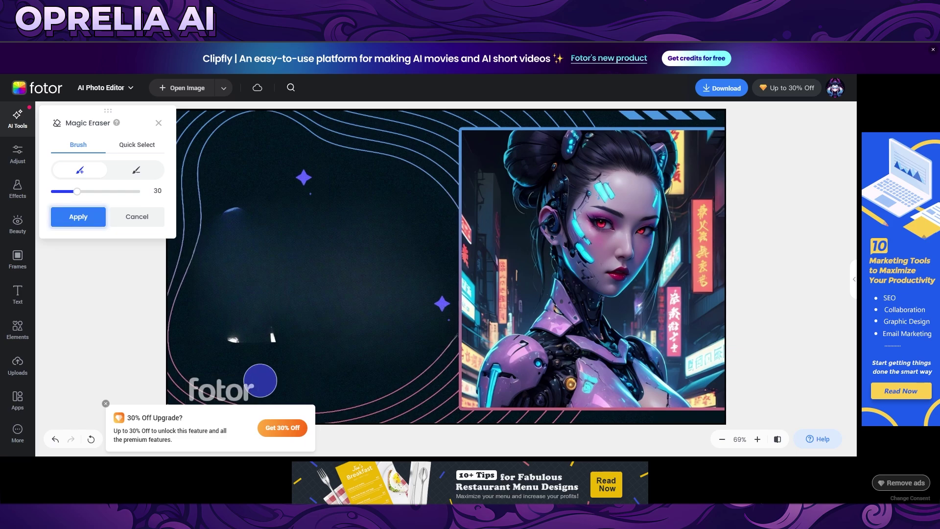
mouse_move(280, 342)
left_mouse_down()
mouse_move(215, 343)
mouse_move(296, 330)
mouse_move(239, 231)
mouse_move(230, 188)
left_mouse_up()
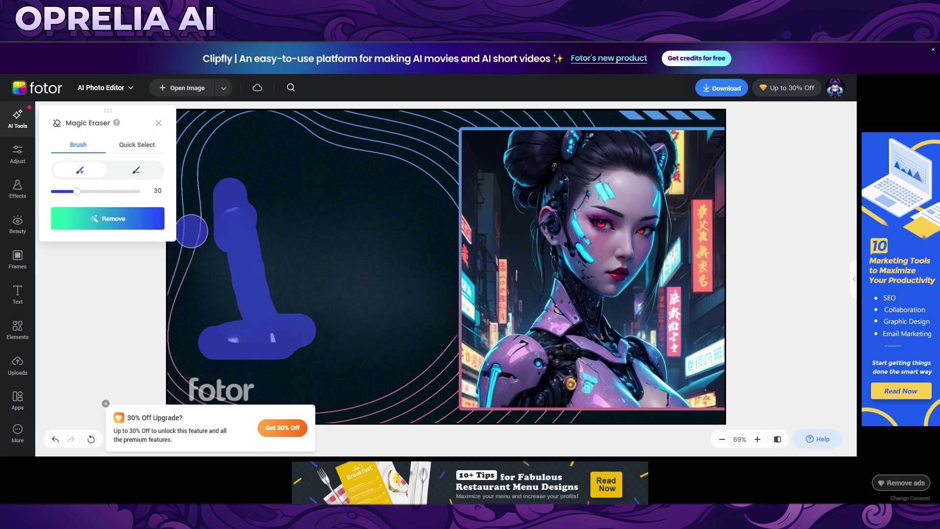
left_click(107, 219)
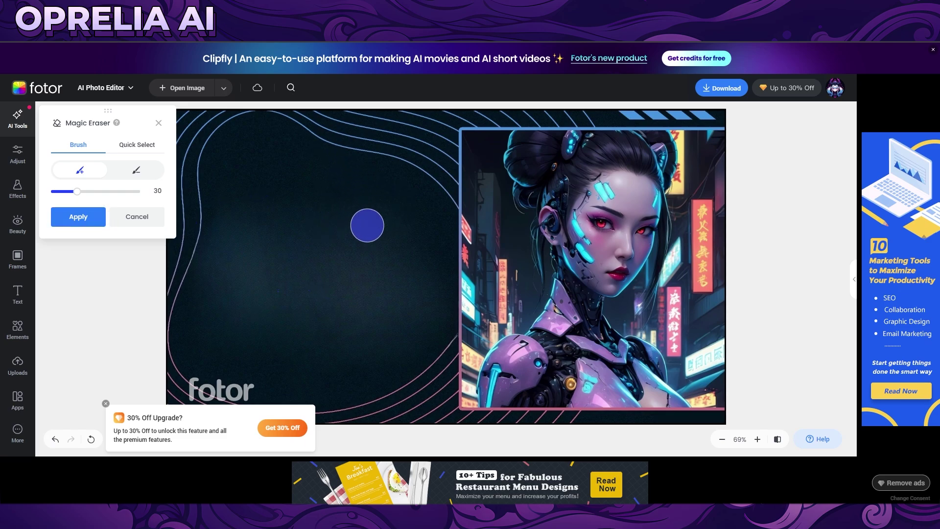
Step: Quick Select the cyborg woman and remove her from the image
scroll(362, 223, "down", 1)
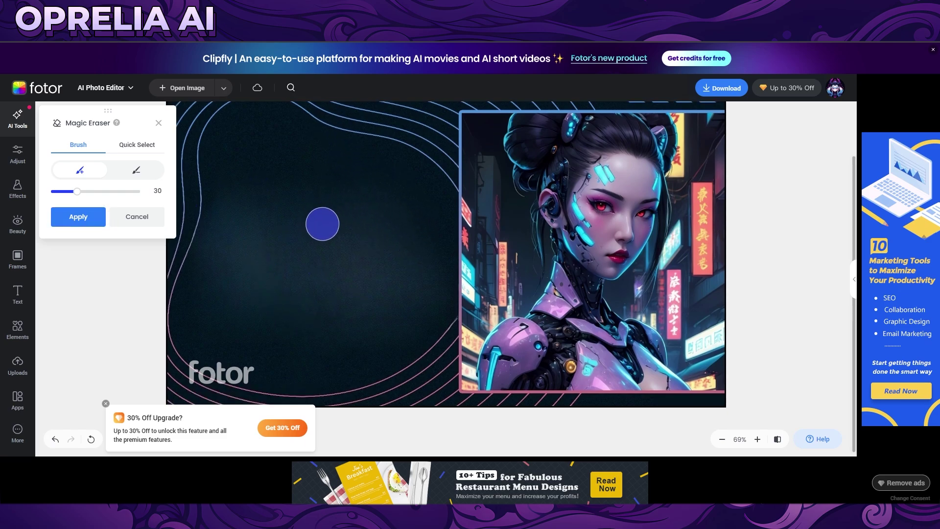
left_click(137, 145)
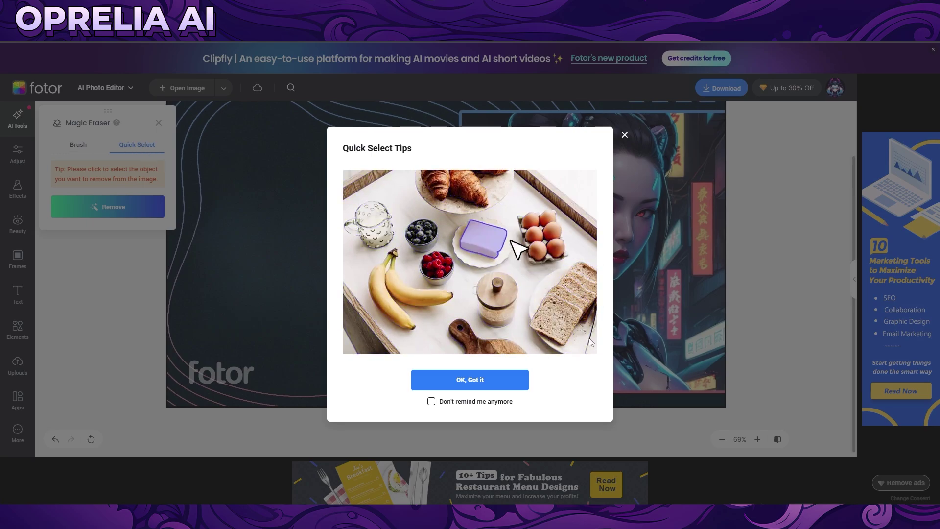
left_click(483, 380)
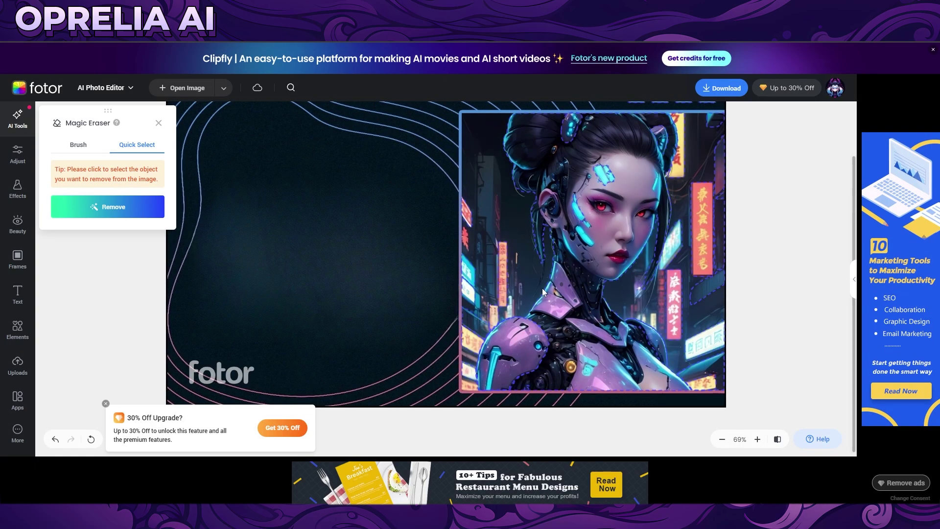
left_click(562, 266)
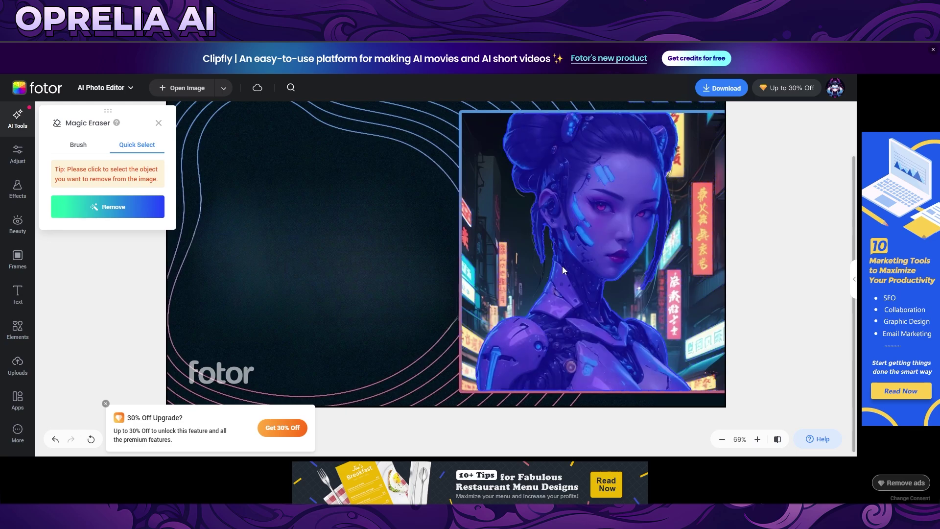
left_click(145, 215)
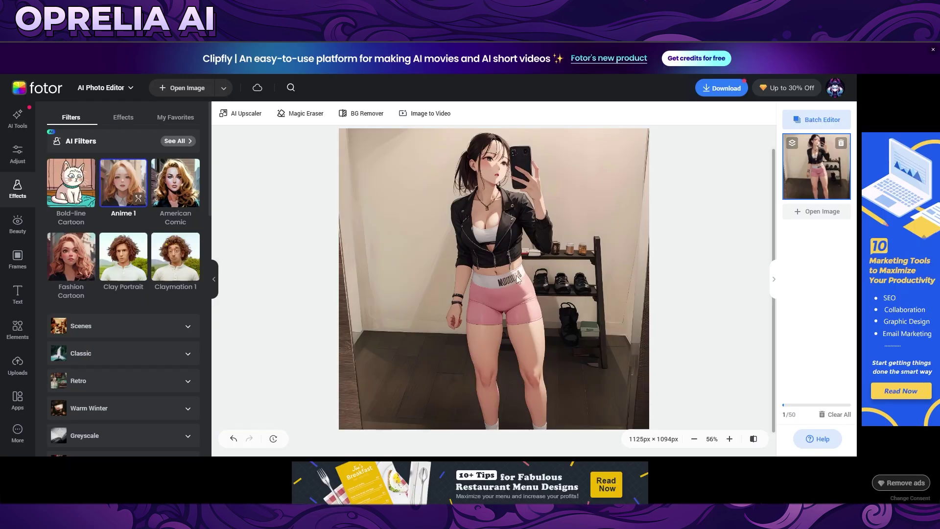
scroll(514, 264, "up", 1)
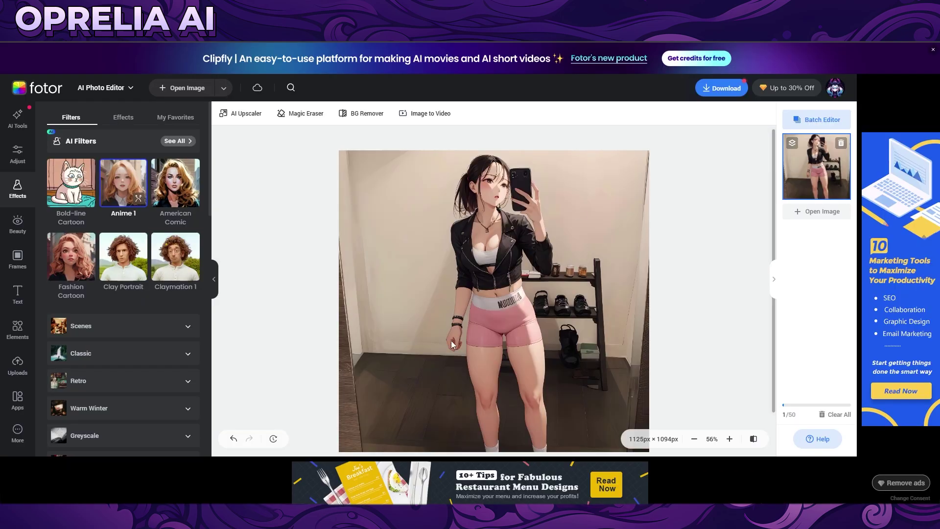
Step: Apply the American Comic filter to the selfie
left_click(181, 186)
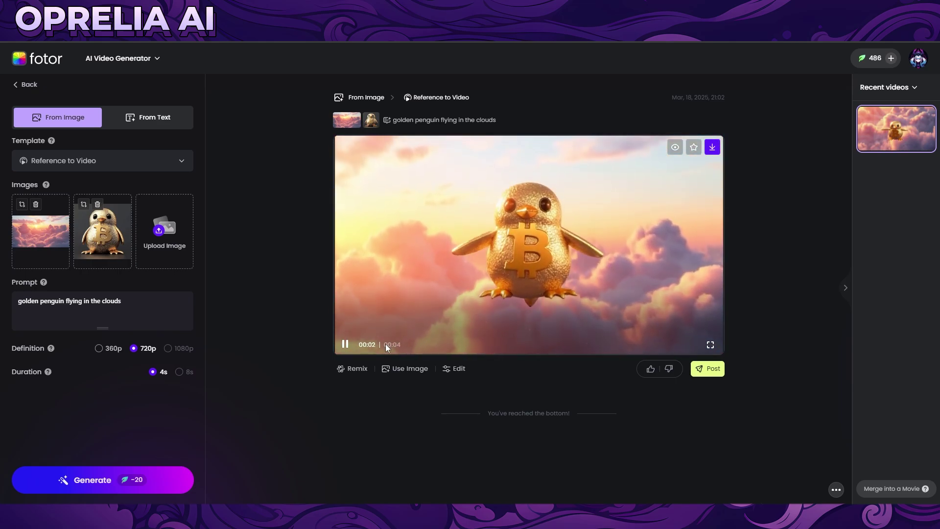
Step: Enable the 1080P Upscaler in Video Enhancer and generate the penguin video preview
left_click(445, 369)
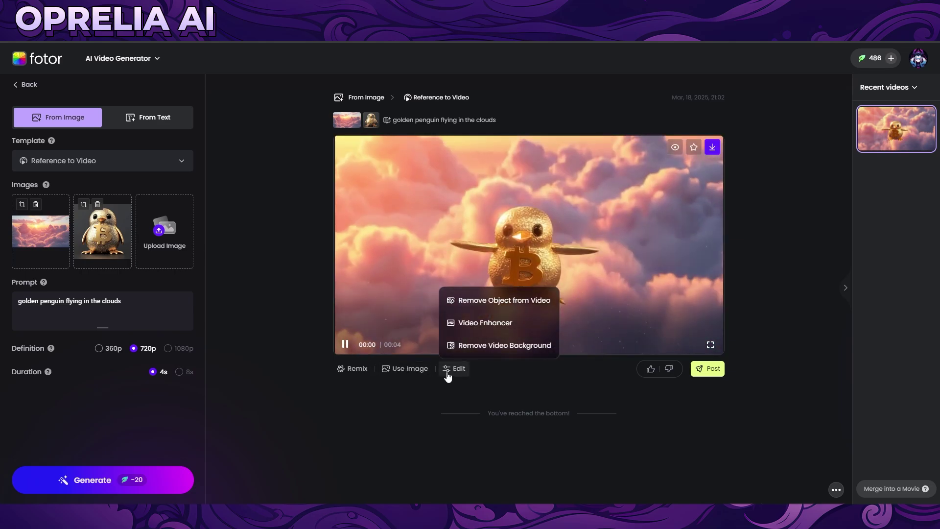
left_click(508, 324)
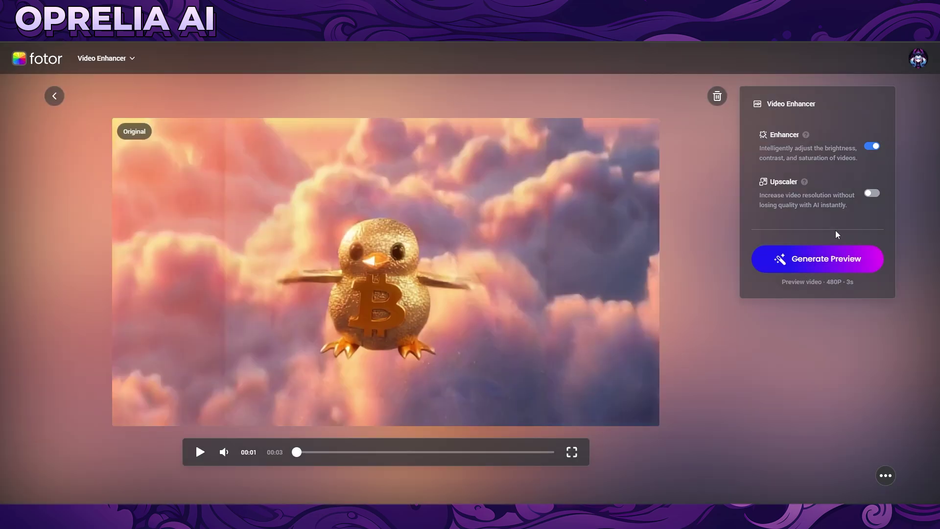
left_click(876, 196)
left_click(781, 260)
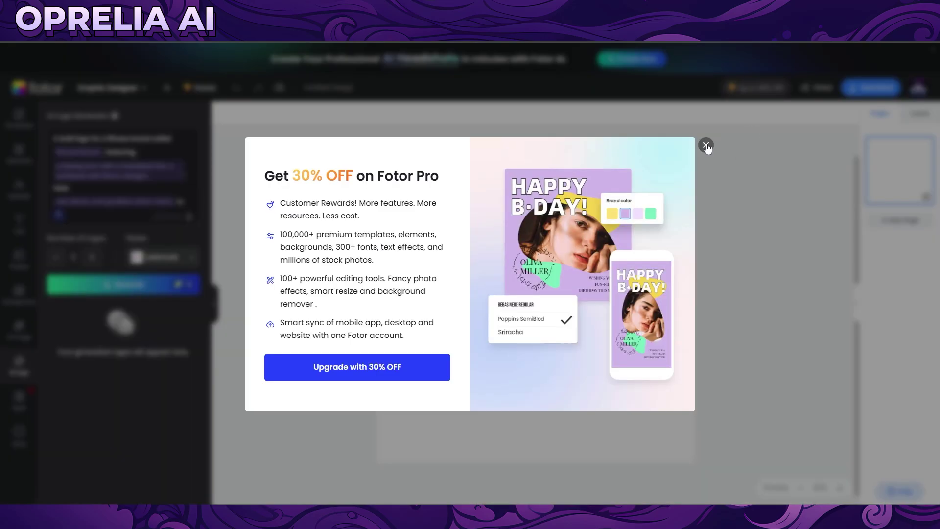
Step: Dismiss the 30% off offer and rewrite the logo prompt for a purple anime-girl Oprelia logo
left_click(706, 145)
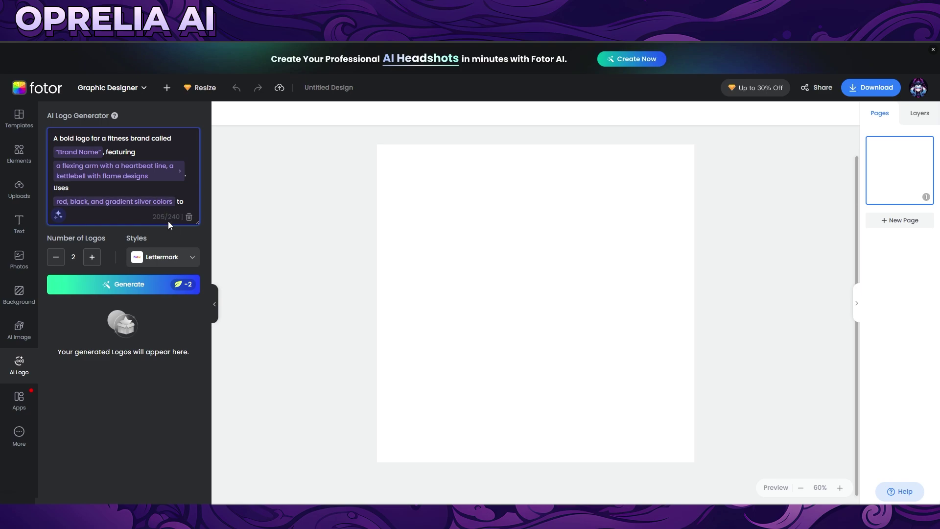
left_click(154, 187)
key("ctrl+a")
key("BackSpace")
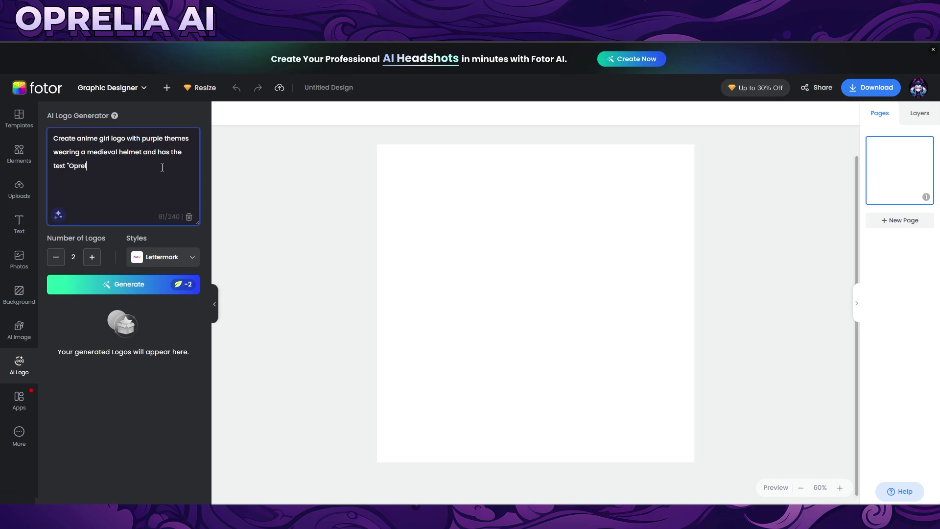
type("ia\"")
Step: Set Number of Logos to 4, generate the Oprelia logos, and open AI Sticker
left_click(107, 259)
left_click(97, 258)
left_click(113, 284)
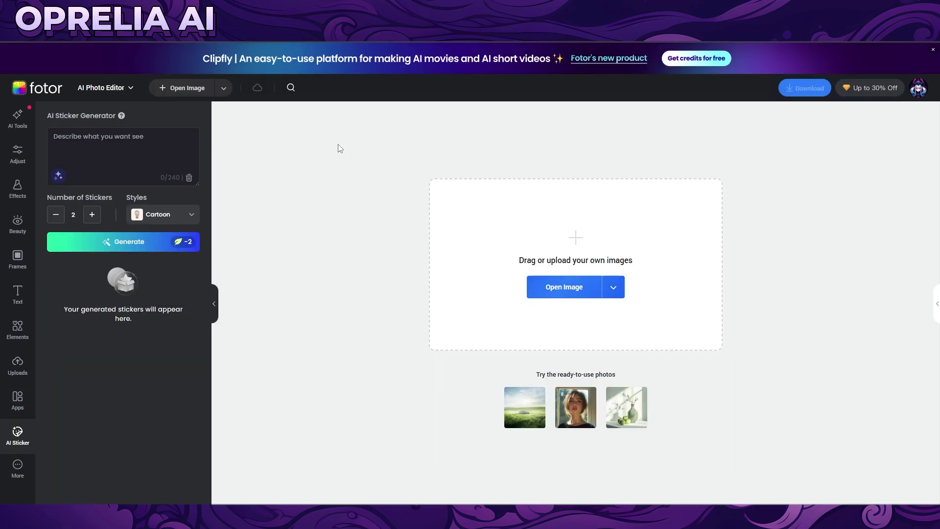
left_click(174, 154)
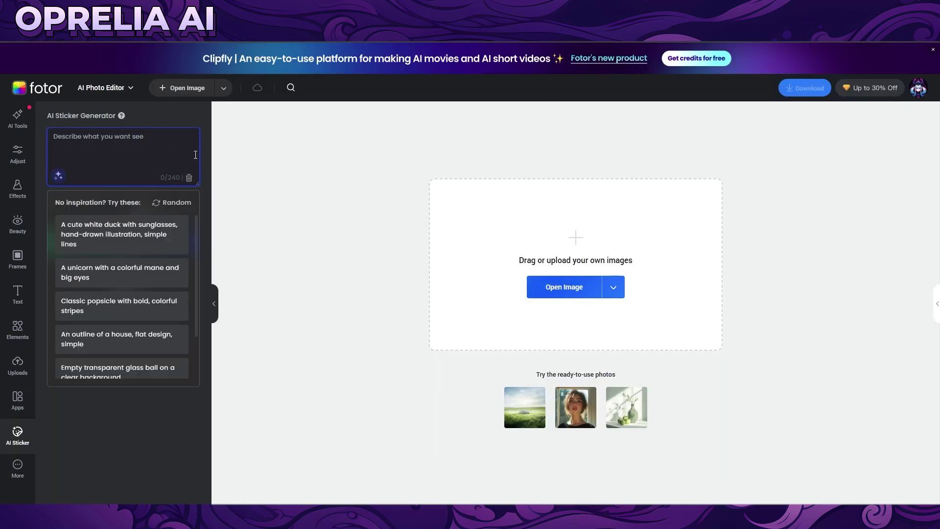
Step: Generate four cartoon deer stickers with the text 'Oprelia', then go to AI Art Effects
type("De")
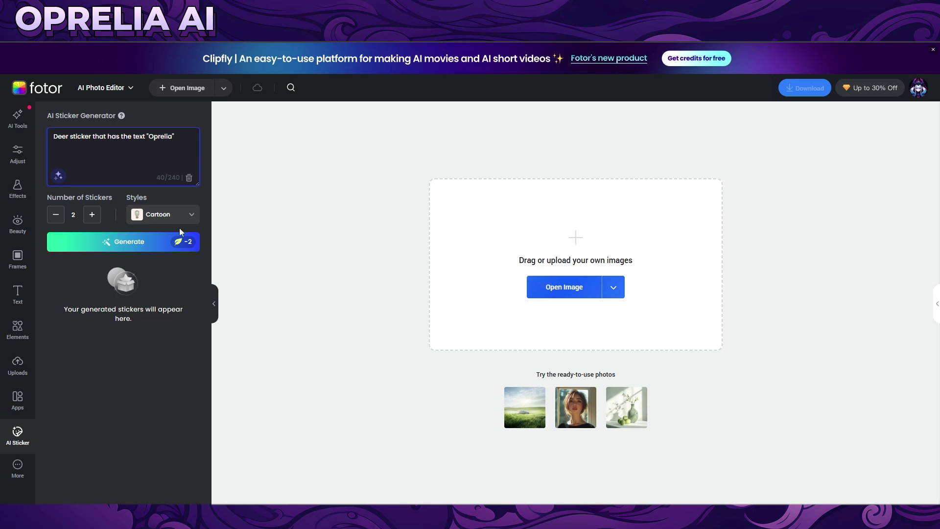
left_click(93, 214)
left_click(92, 215)
left_click(115, 242)
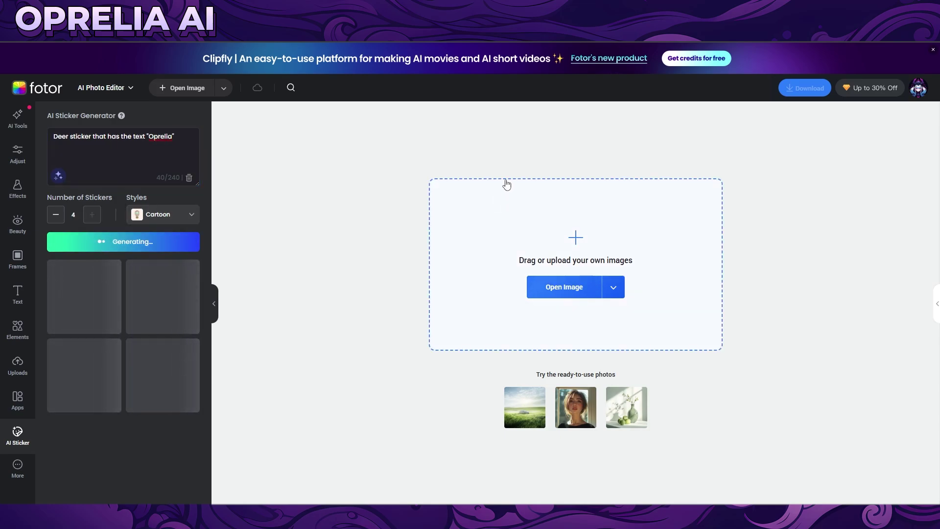
left_click(18, 224)
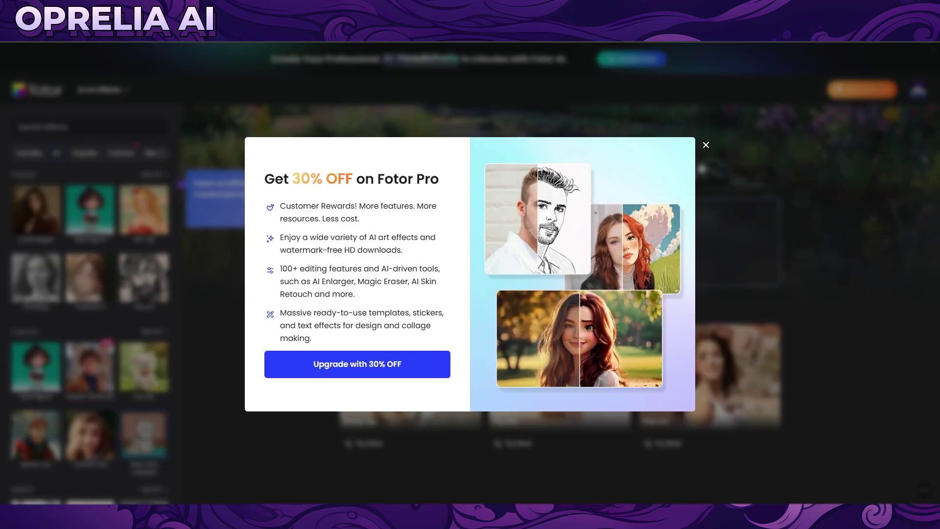
Step: Dismiss the 30%-off Pro offer and scroll through the AI Art Effects list
key("Escape")
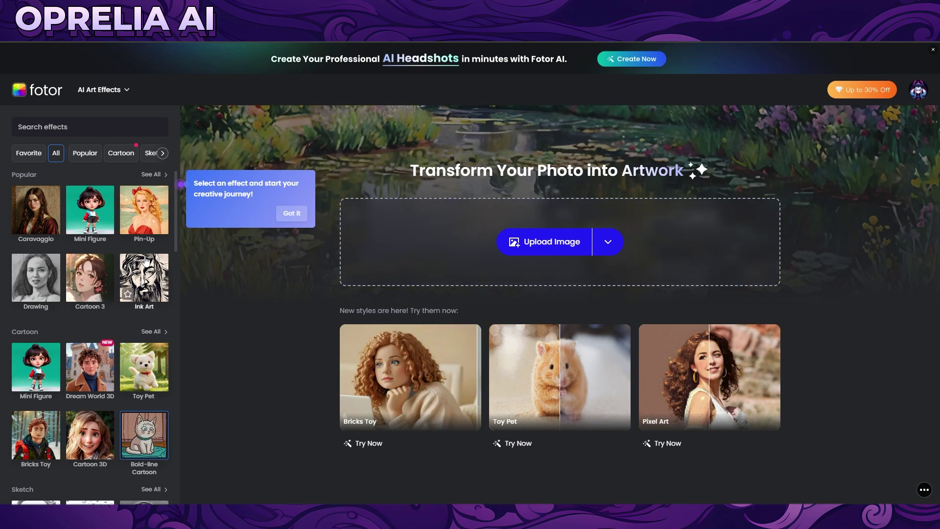
scroll(83, 240, "down", 2)
scroll(93, 233, "up", 2)
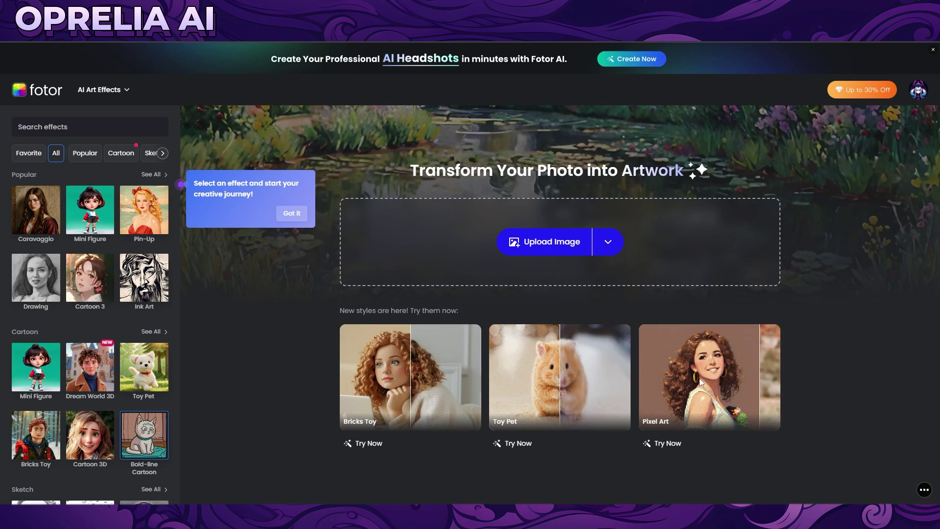
scroll(119, 337, "down", 4)
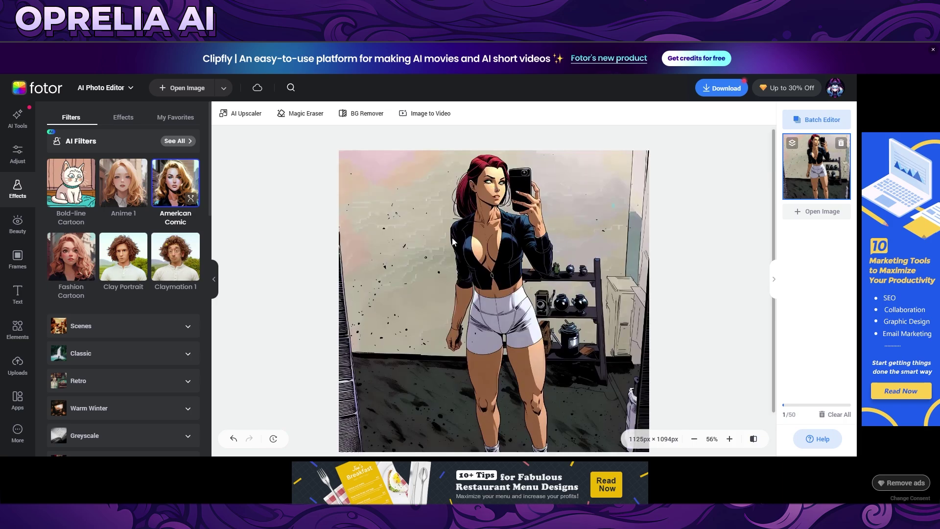
Step: Apply the Fashion Cartoon filter to the selfie, then select the Oprelia logo on the design page
left_click(71, 265)
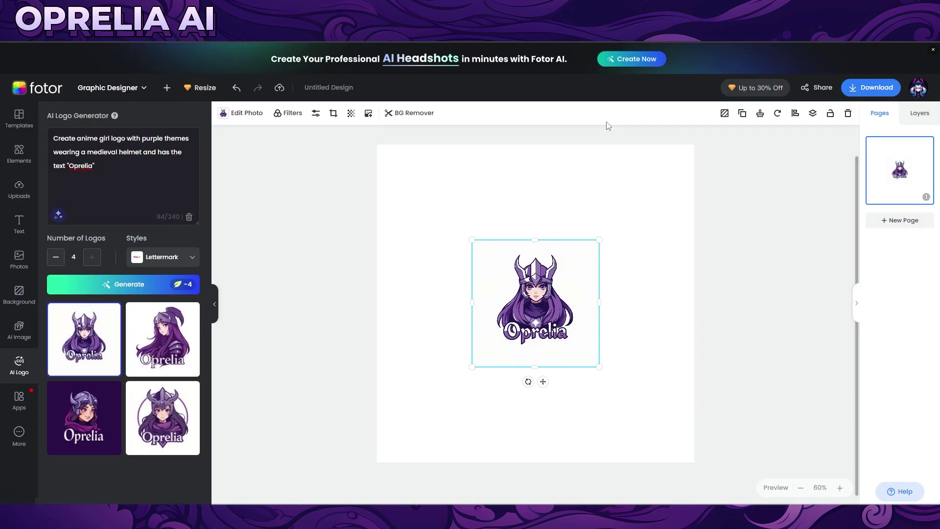
left_click(505, 255)
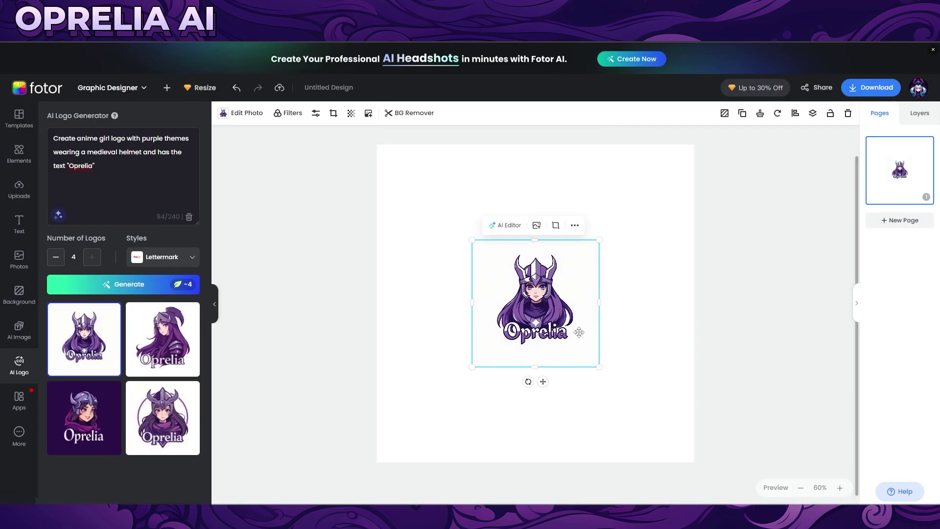
Step: Enlarge the Oprelia logo to fill the page and centre it
left_click_drag(472, 240, 381, 148)
left_click_drag(600, 367, 730, 478)
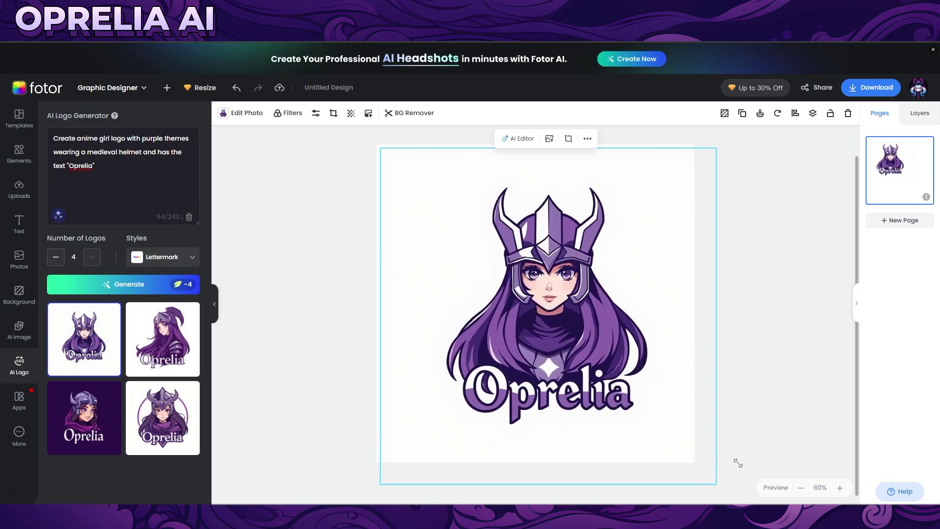
left_click_drag(666, 412, 641, 400)
left_click_drag(542, 379, 554, 385)
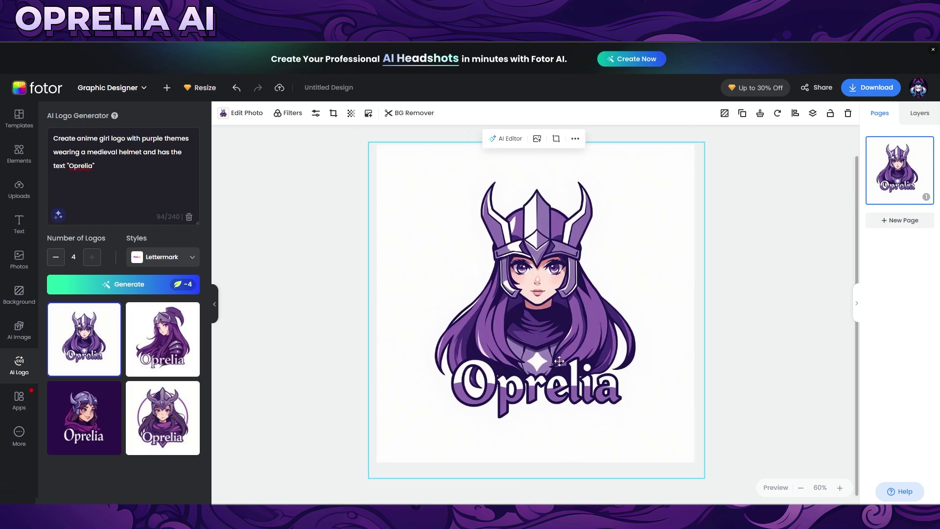
Step: Try the circle-framed, second, first and dark-background generated logos on the page
left_click(185, 420)
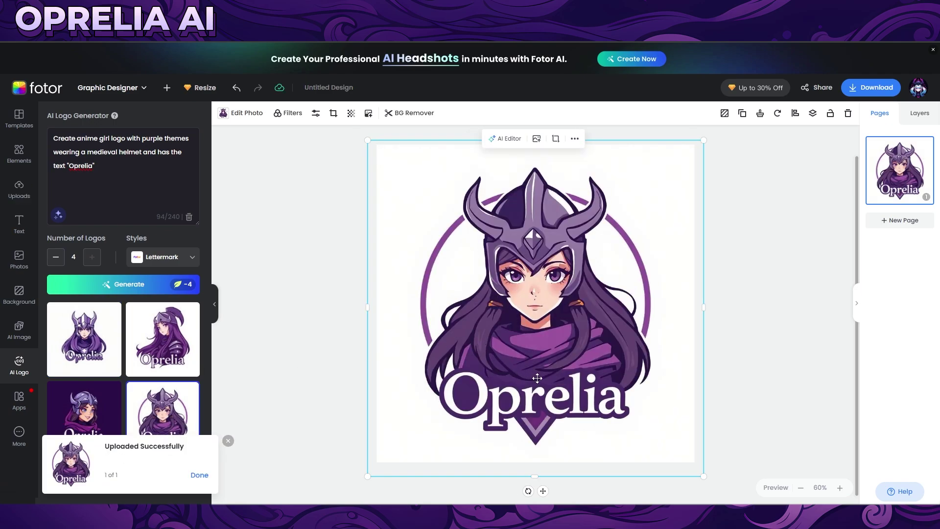
left_click_drag(163, 418, 533, 353)
left_click_drag(679, 345, 600, 345)
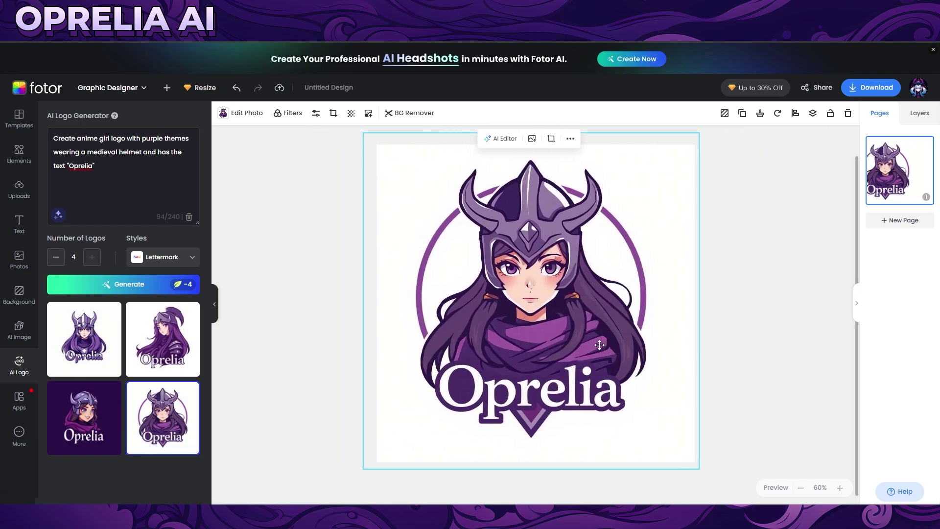
left_click(198, 336)
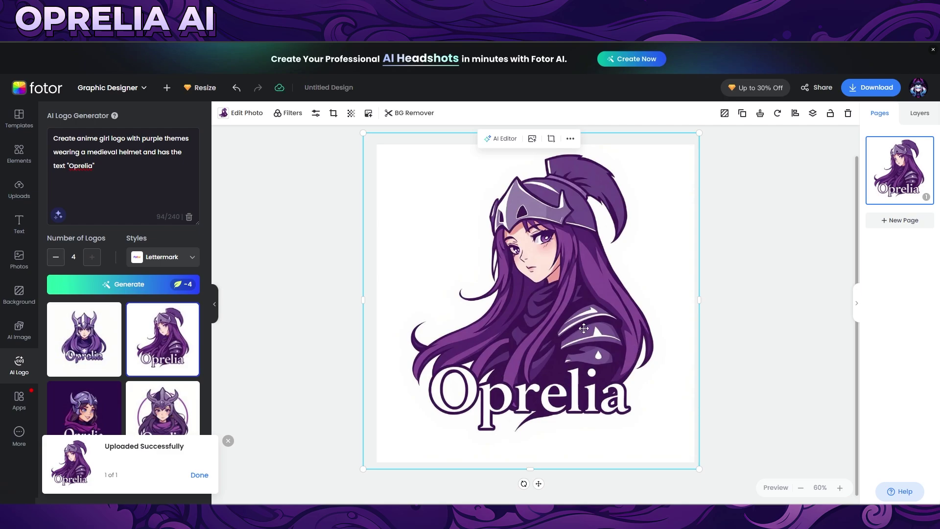
left_click(114, 352)
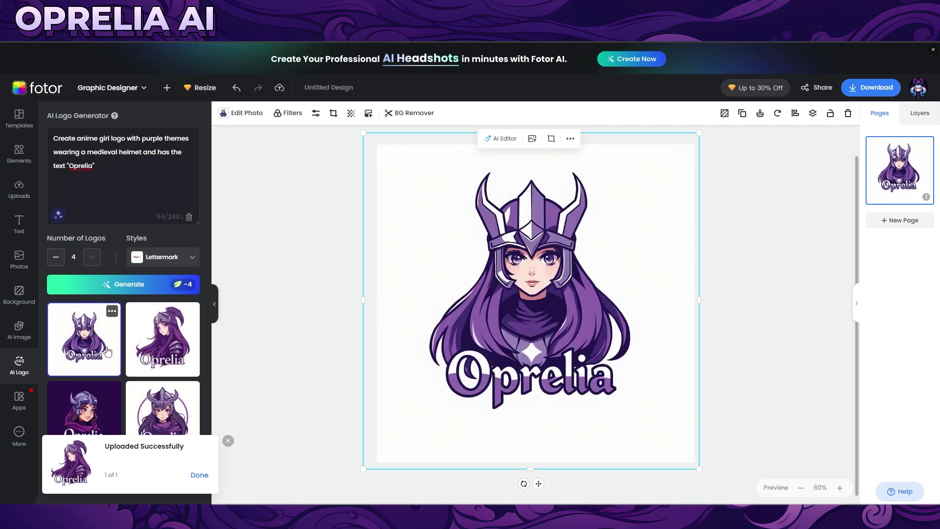
left_click(96, 402)
Step: Generate new Oprelia logos in the 3DPinkVibe style
left_click(182, 262)
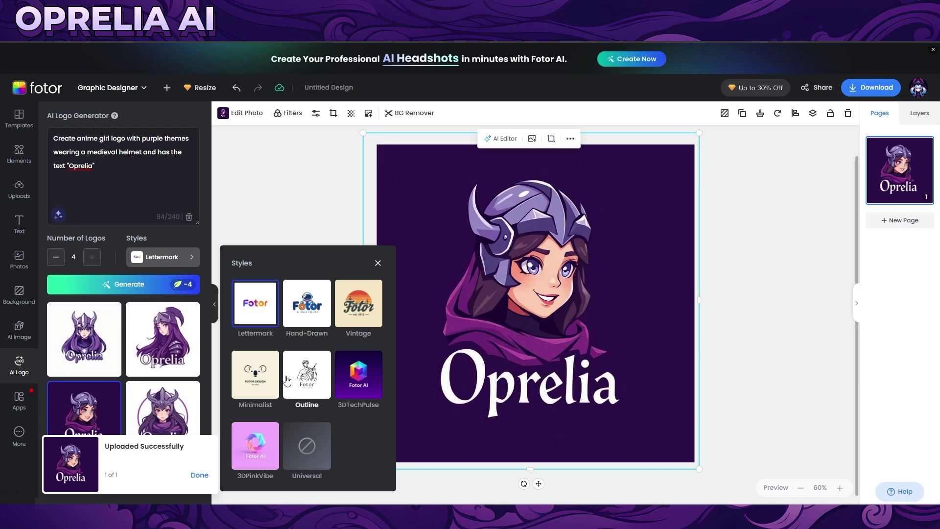
left_click(259, 446)
left_click(182, 291)
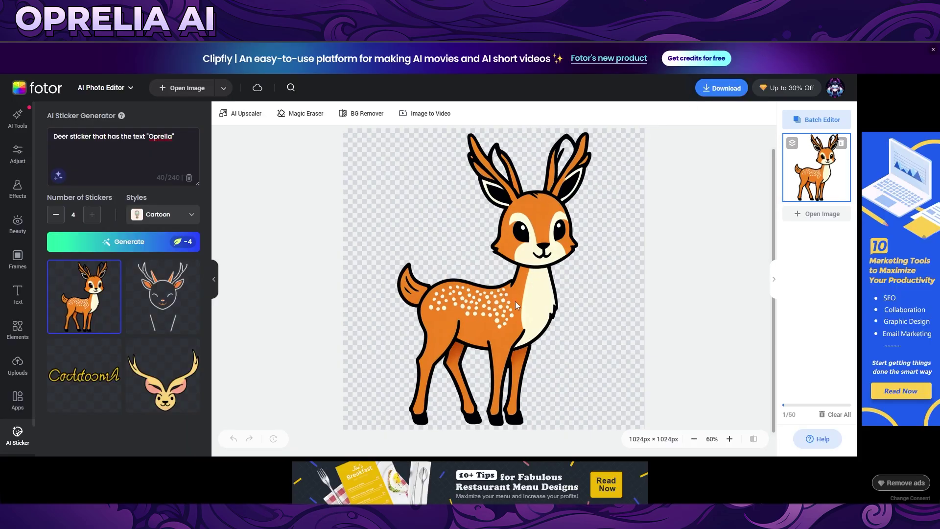
Step: Layer the Cocktoon text and line-drawn deer stickers over the deer, resize them, then delete them
left_click(98, 371)
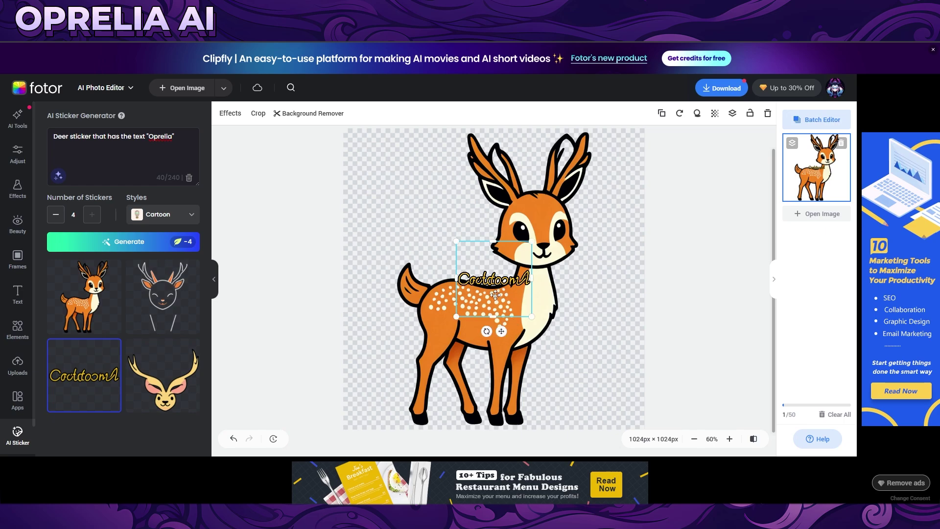
key("Delete")
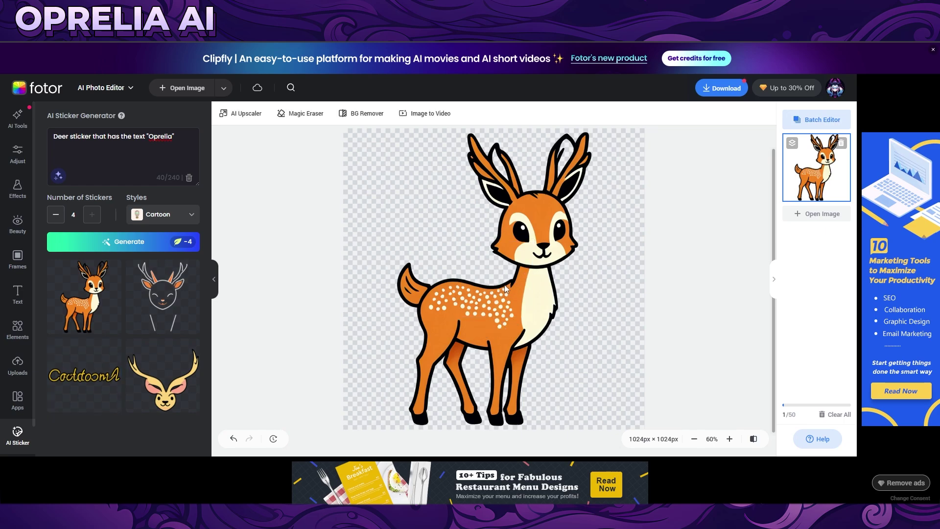
left_click(174, 305)
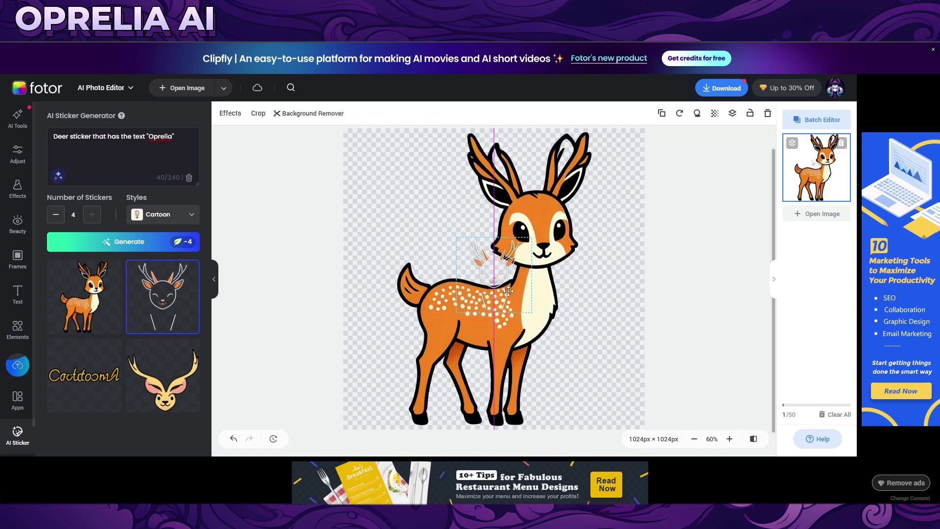
left_click_drag(471, 247, 634, 411)
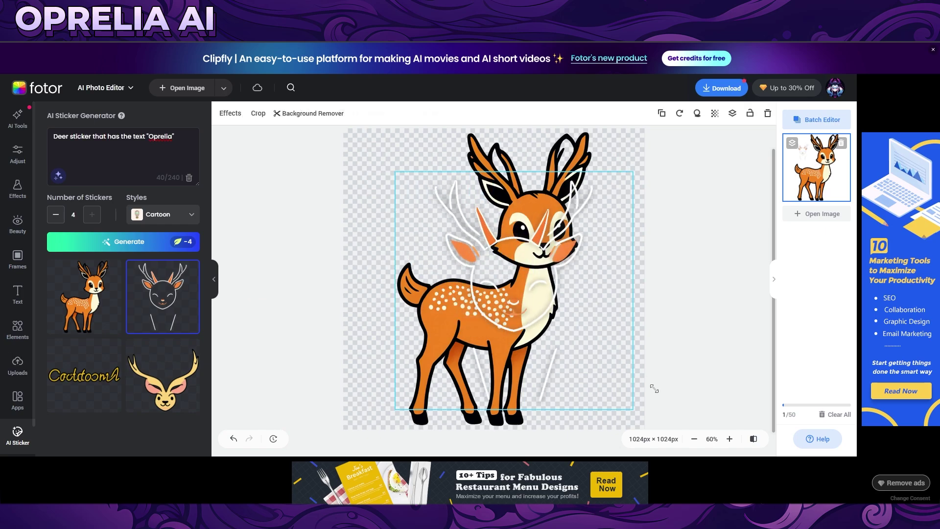
left_click_drag(576, 361, 496, 306)
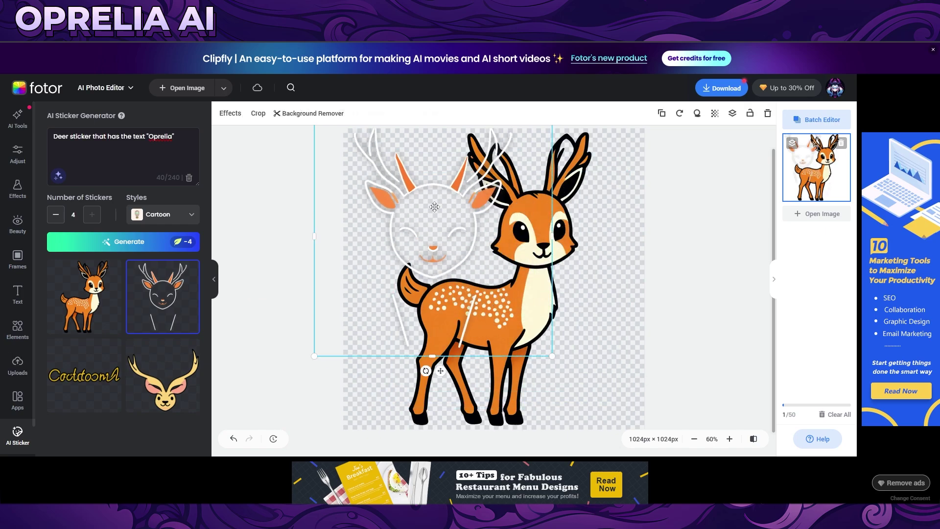
key("Delete")
left_click_drag(163, 375, 439, 221)
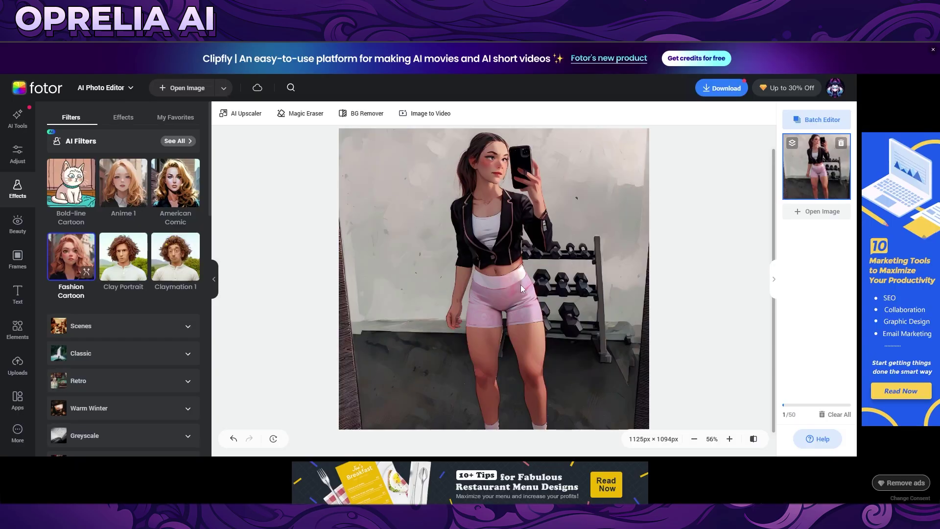
Step: Browse the Scenes, Warm Winter, Analog and Oil Painted effect categories
scroll(156, 280, "down", 1)
left_click(157, 274)
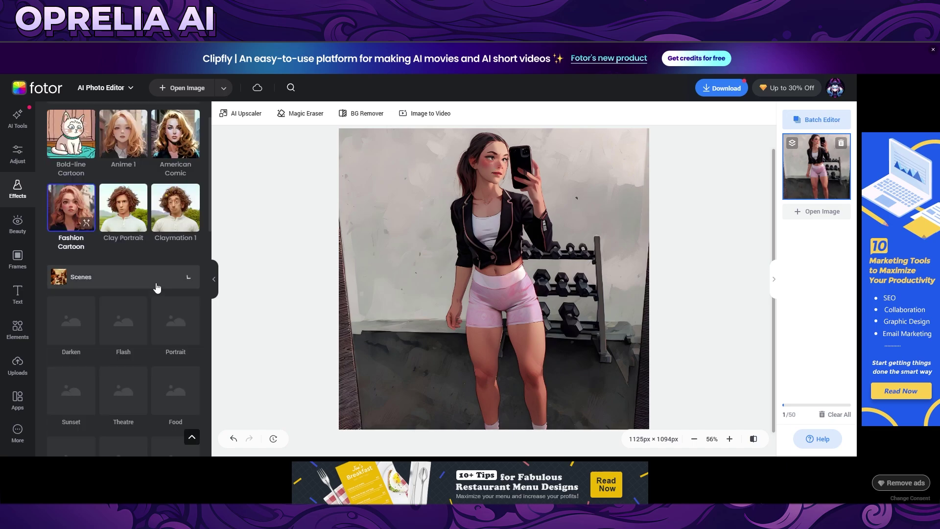
scroll(179, 280, "down", 1)
scroll(136, 292, "down", 3)
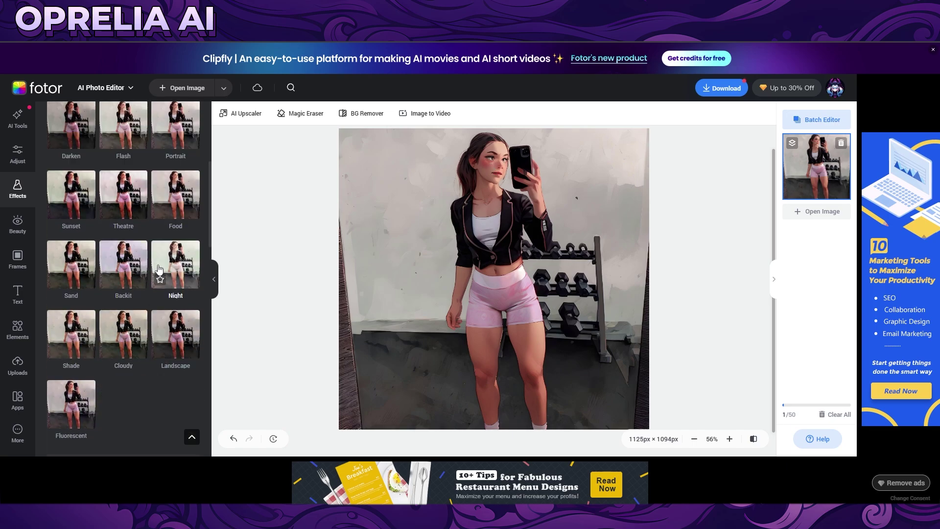
scroll(191, 290, "down", 3)
left_click(196, 315)
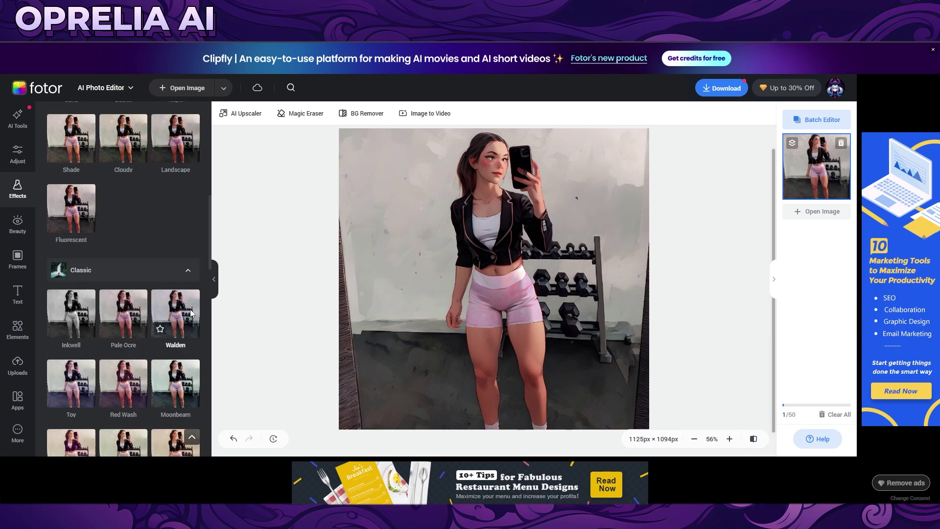
scroll(162, 297, "down", 10)
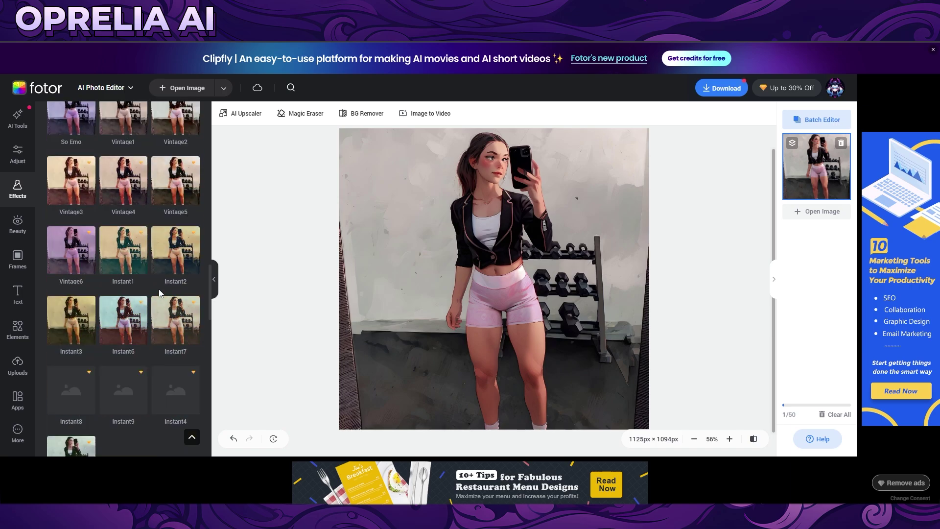
scroll(162, 296, "down", 3)
left_click(168, 275)
scroll(185, 301, "down", 6)
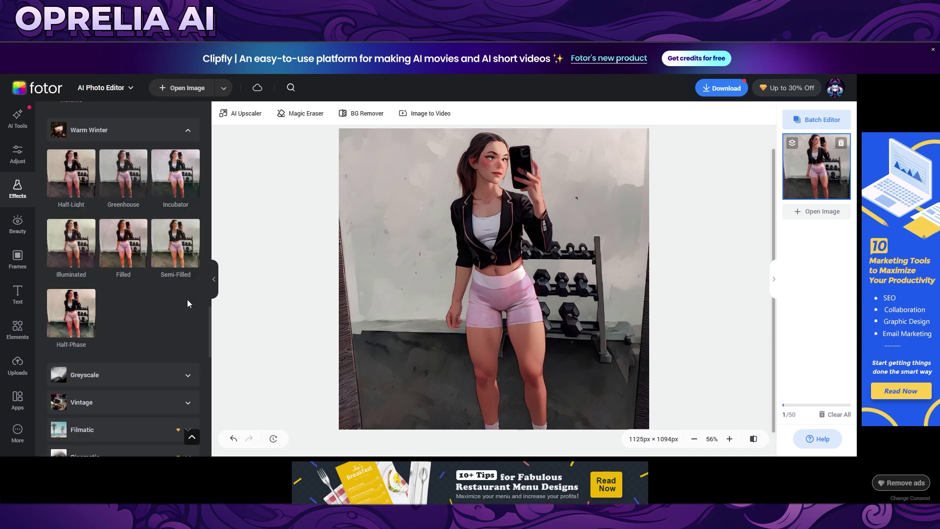
scroll(177, 318, "down", 1)
left_click(179, 284)
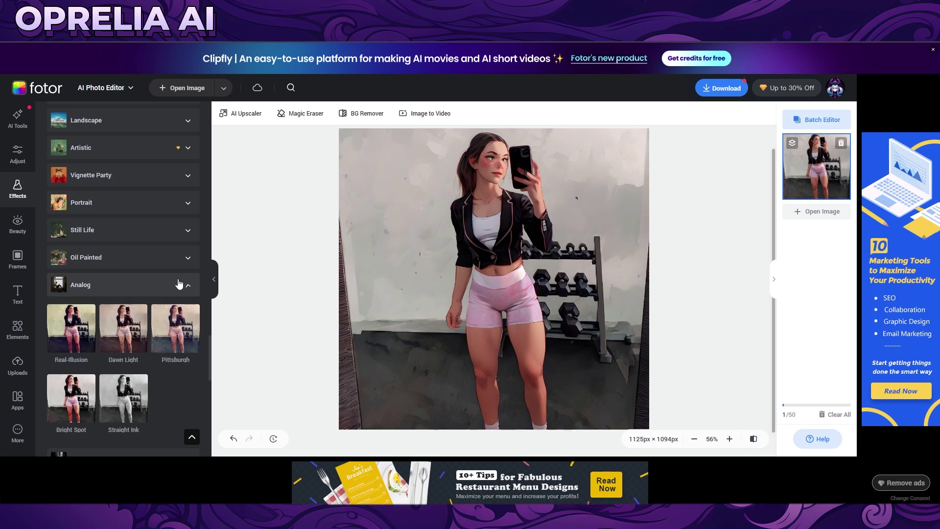
left_click(142, 255)
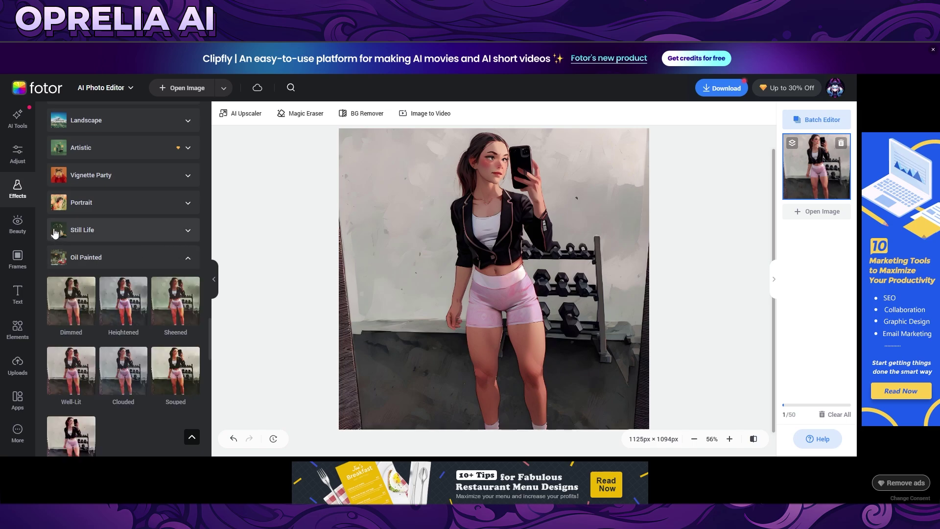
Step: Apply the Bold-line Cartoon filter to the gym selfie
scroll(109, 223, "up", 2)
left_click(109, 223)
scroll(210, 232, "down", 3)
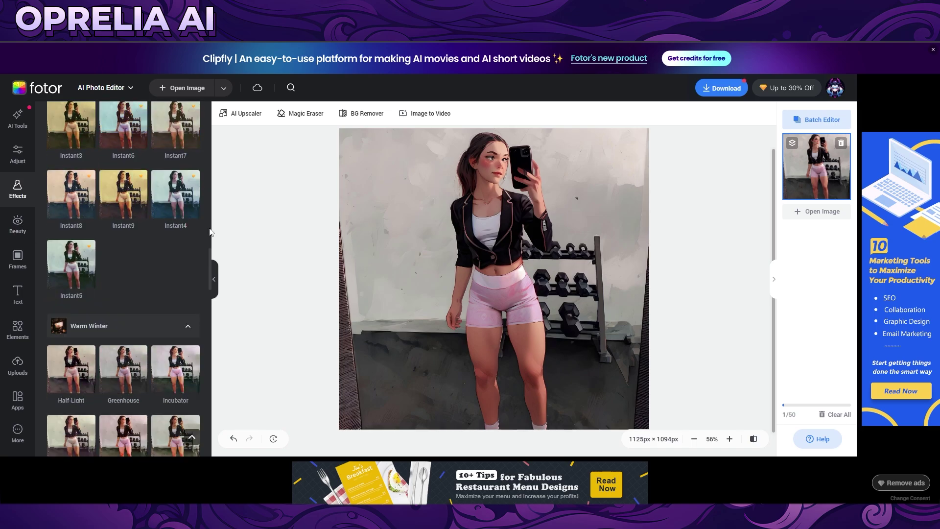
left_click_drag(211, 268, 210, 125)
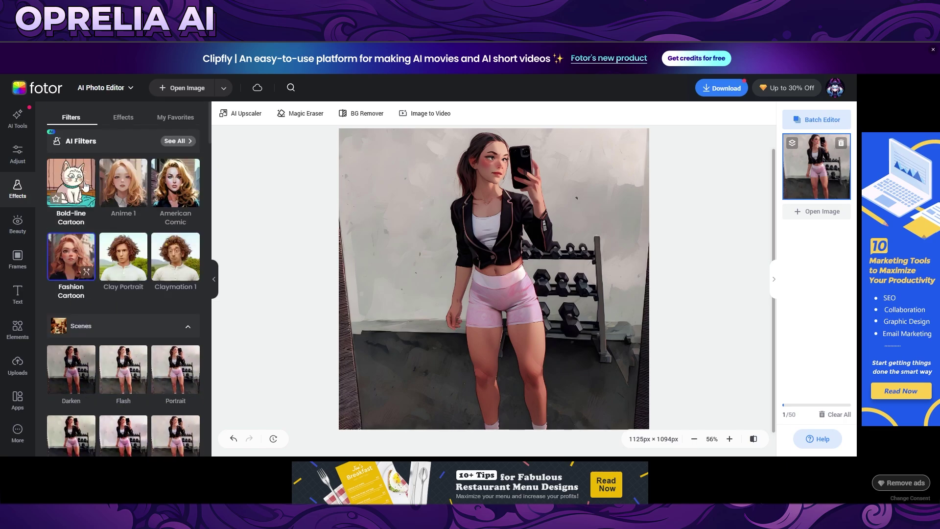
left_click(86, 186)
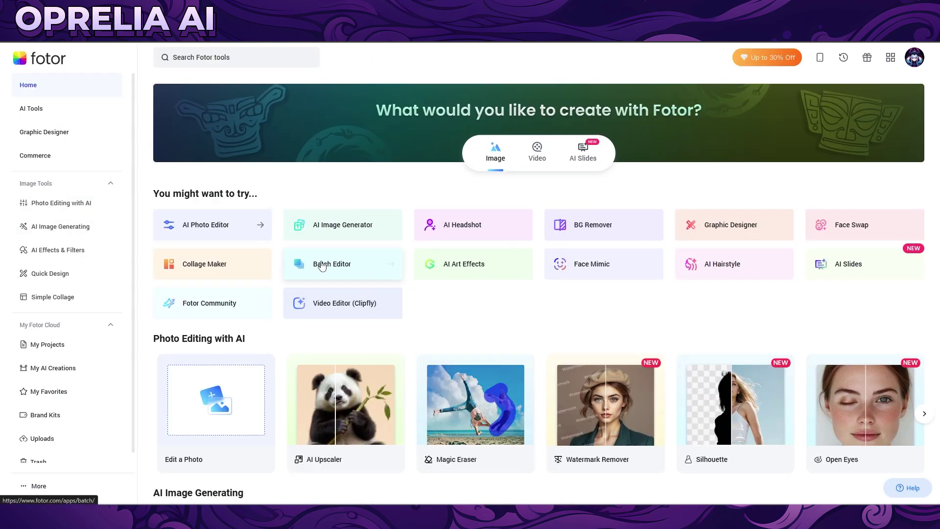
Step: Browse back and forth through the Photo Editing with AI carousel on the home page
scroll(445, 271, "down", 1)
scroll(445, 272, "down", 2)
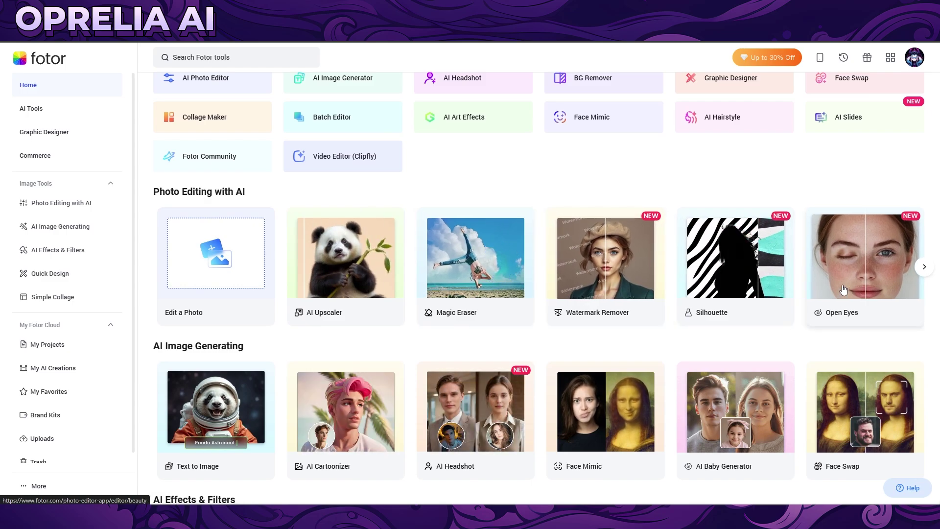
left_click(924, 269)
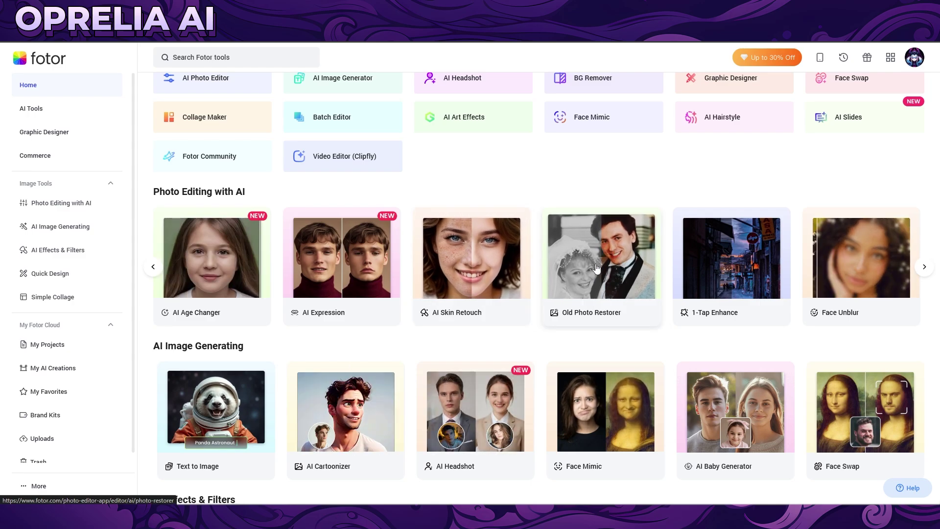
left_click(924, 266)
left_click(154, 267)
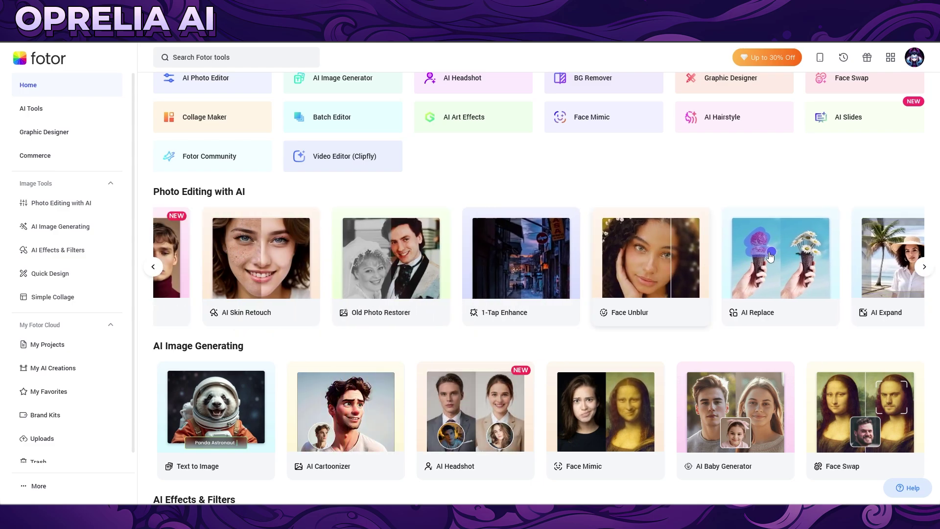
left_click(924, 266)
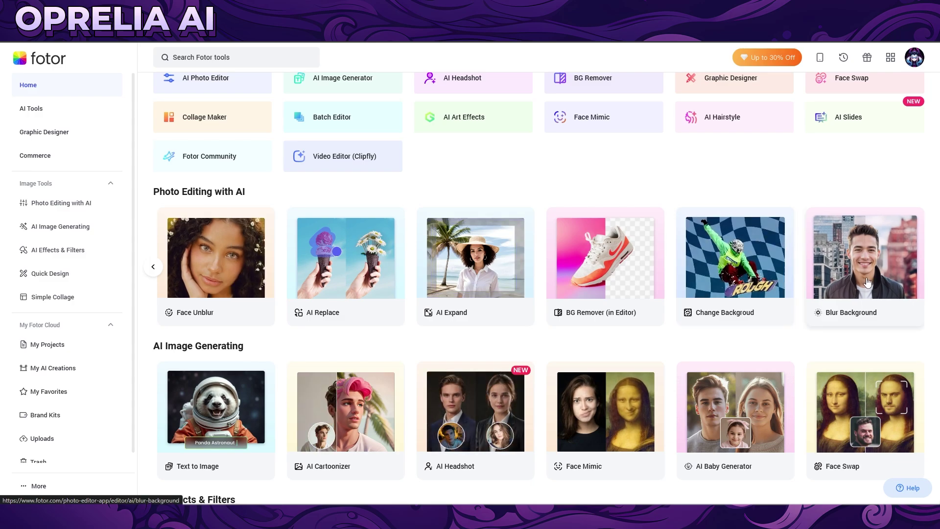
Step: Scroll through the home page, then switch it to the Video tools
scroll(433, 332, "down", 2)
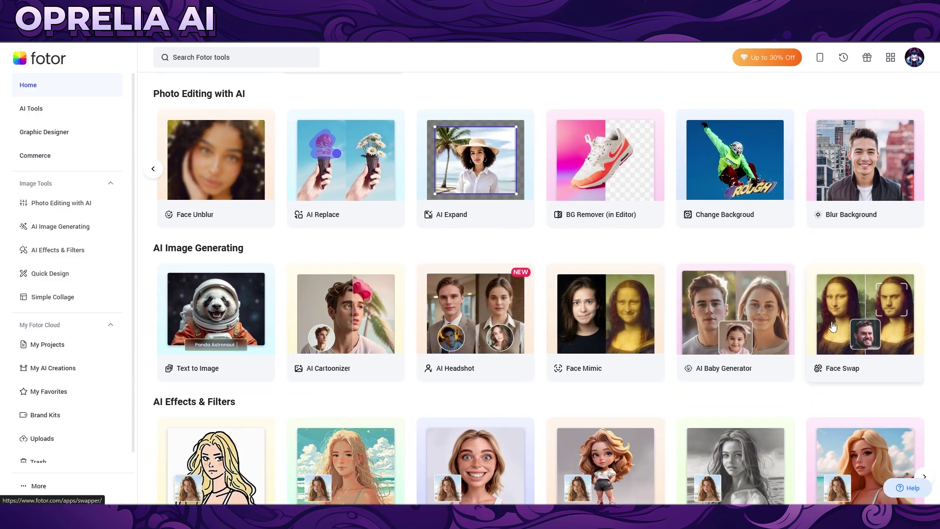
scroll(850, 292, "down", 4)
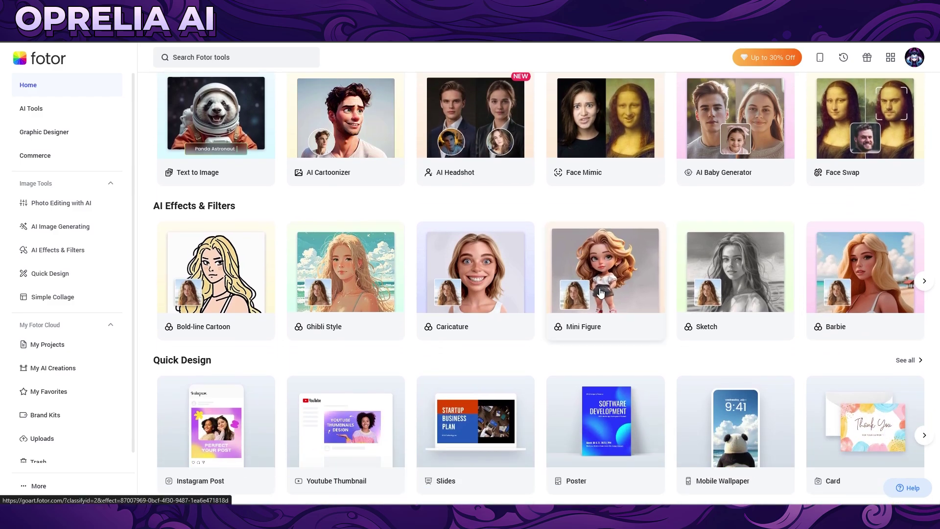
scroll(487, 294, "down", 2)
scroll(607, 325, "down", 2)
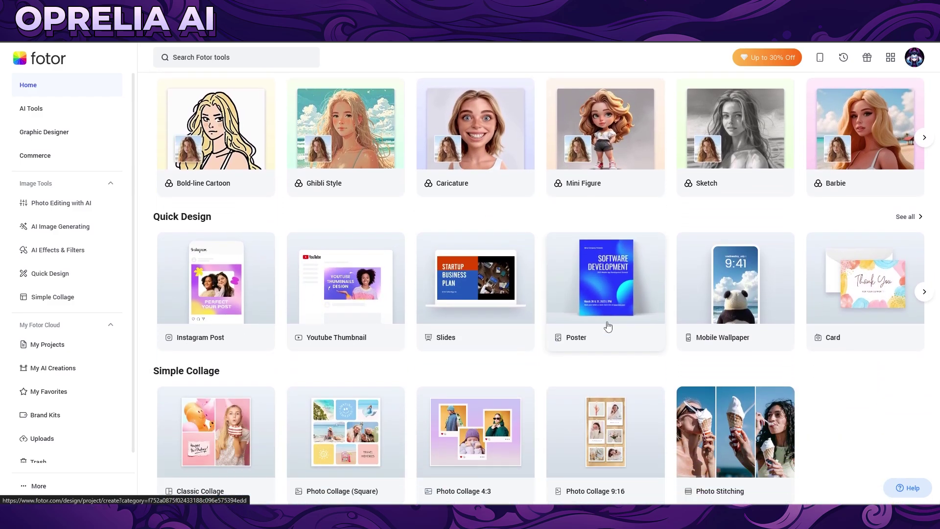
scroll(343, 267, "down", 12)
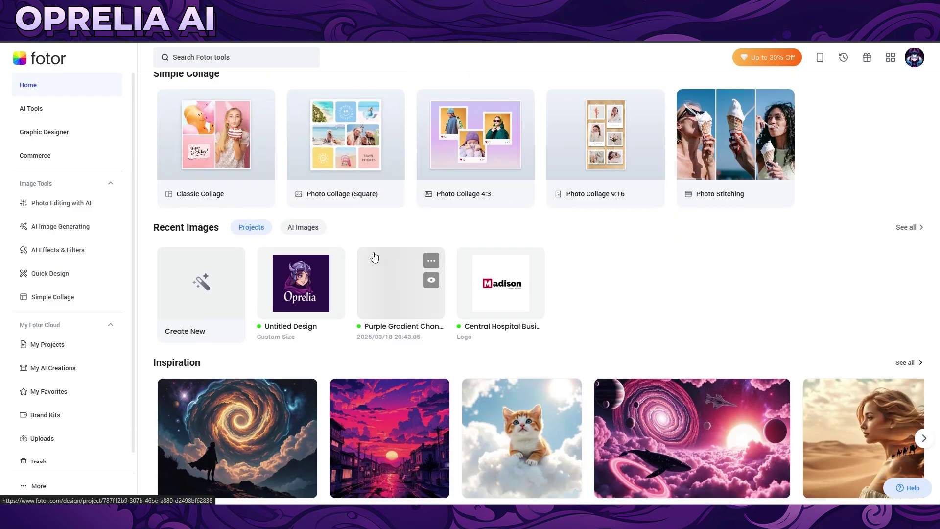
scroll(239, 342, "up", 17)
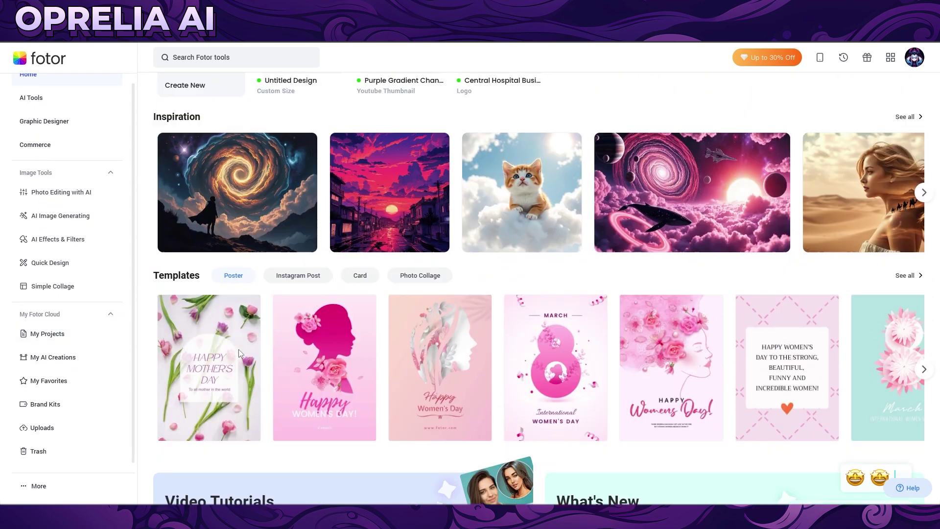
scroll(283, 332, "up", 8)
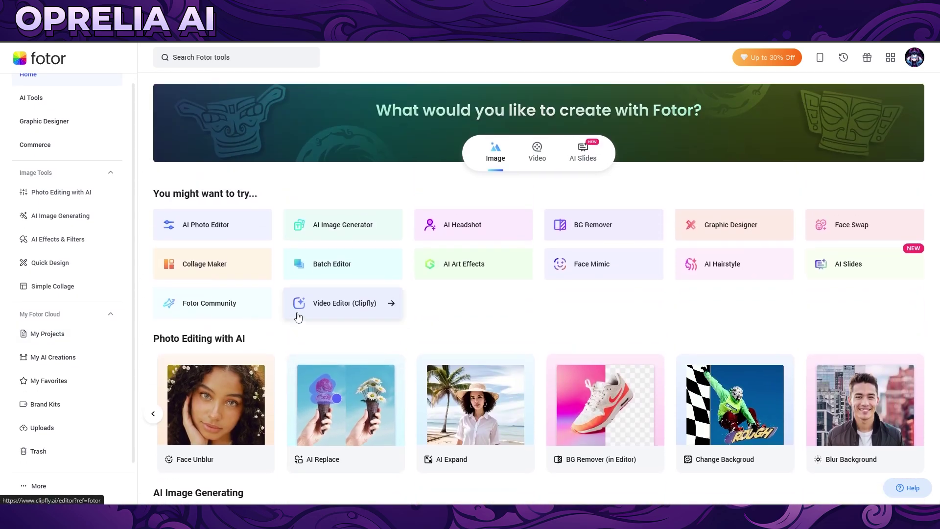
left_click(522, 159)
Step: Scroll through the AI video tools such as Text to Video and First & Last Frames
scroll(318, 241, "down", 2)
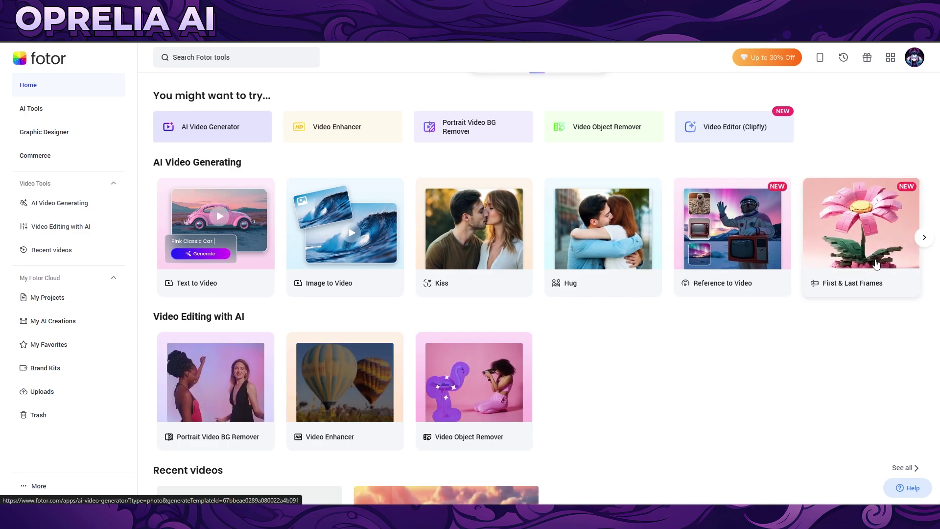
scroll(734, 300, "down", 2)
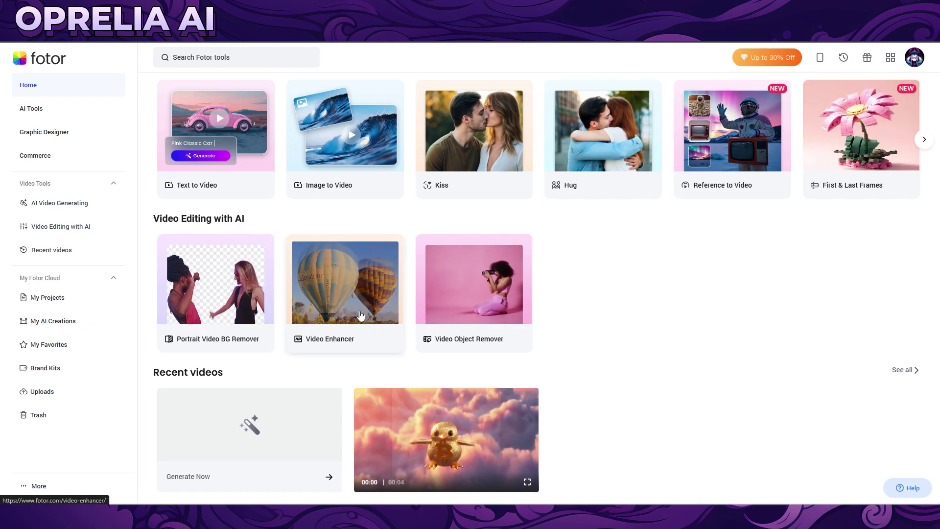
scroll(451, 405, "down", 1)
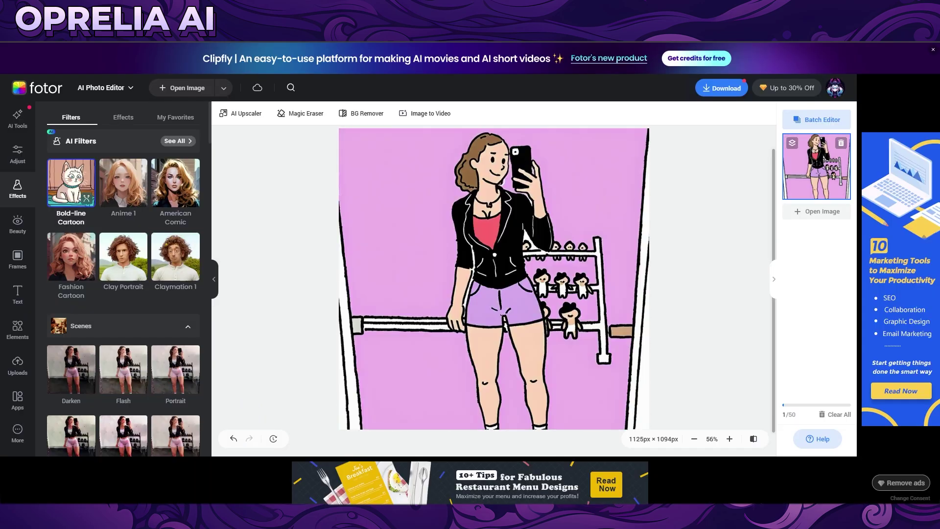
Step: Remove the cartoon photo without saving, then undo to restore the original gym selfie
scroll(553, 298, "up", 1)
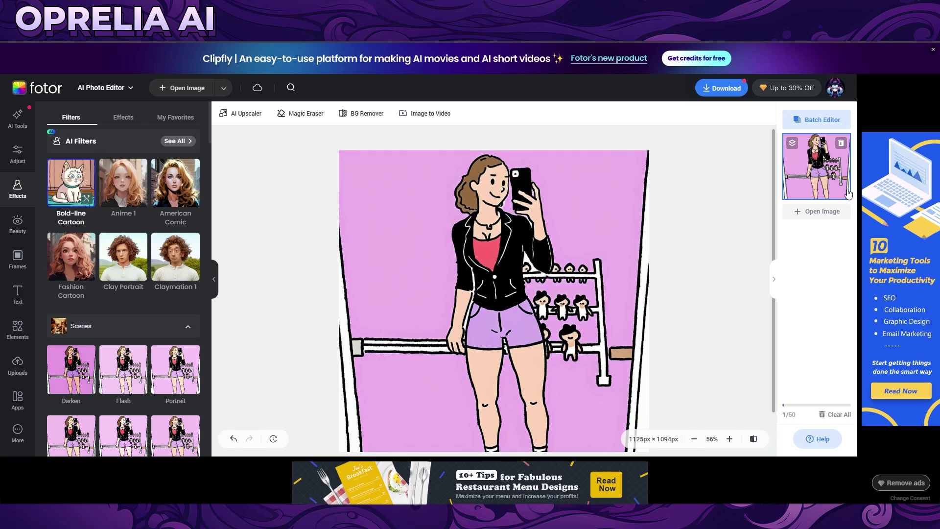
left_click(841, 144)
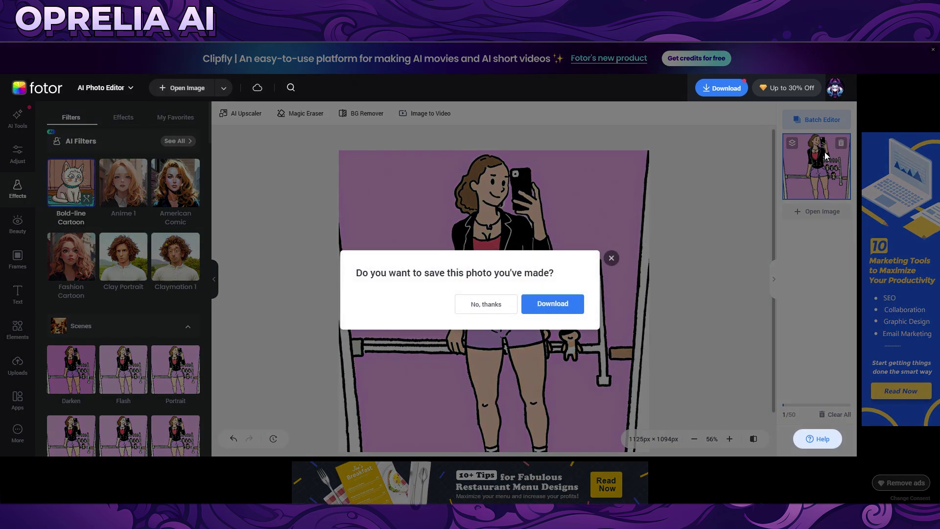
left_click(493, 306)
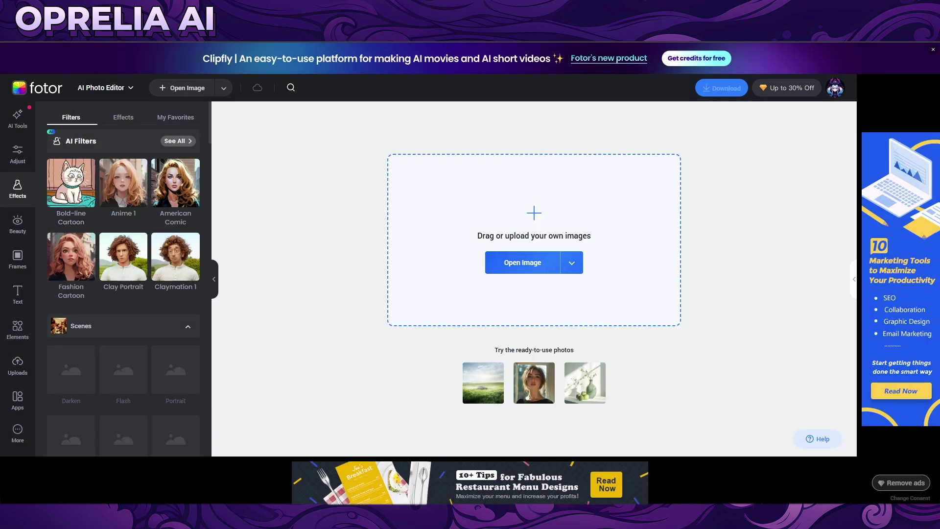
key("ctrl+z")
Step: Preview the Bright Spot, Straight Ink and B&W Cool filters on the photo
scroll(189, 265, "down", 10)
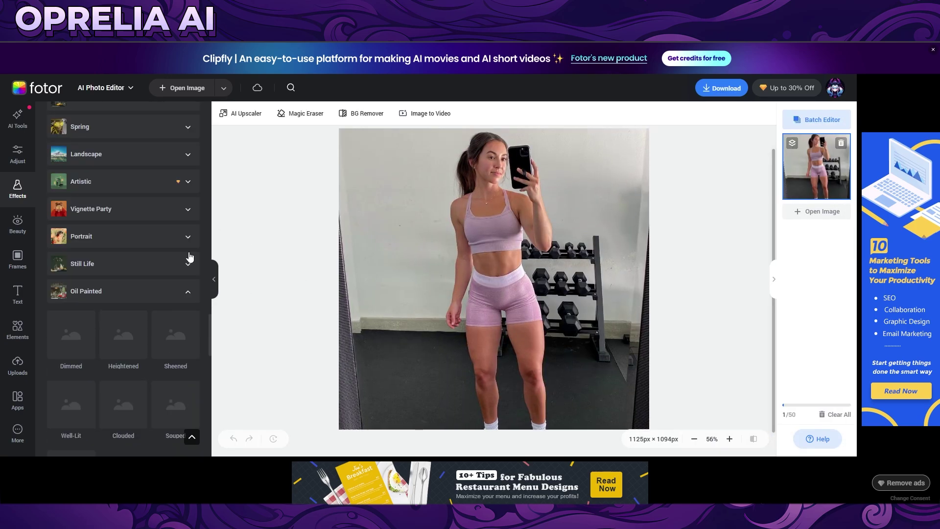
scroll(188, 284, "down", 10)
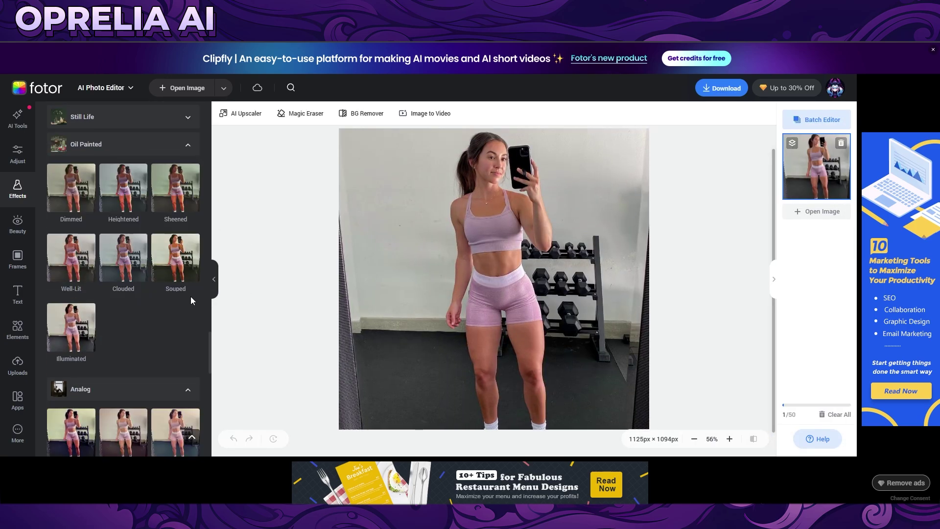
left_click(73, 313)
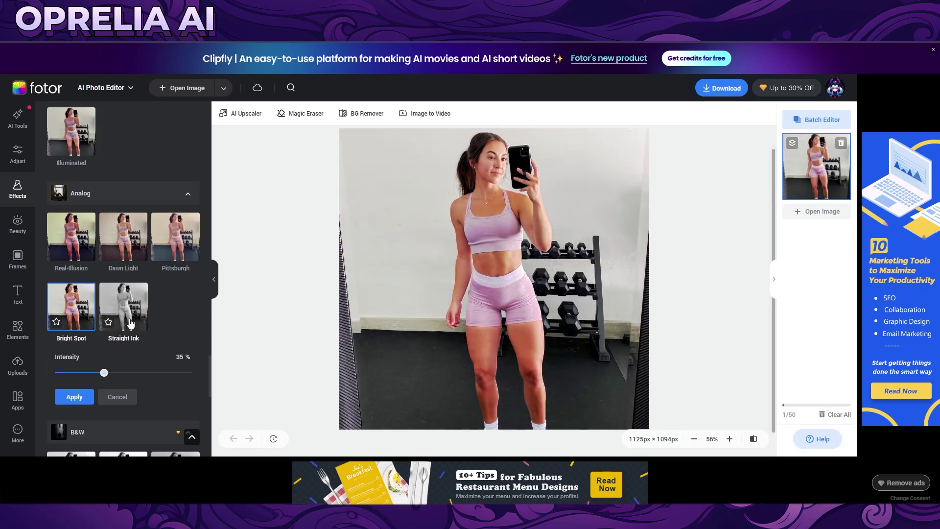
left_click(130, 294)
scroll(131, 314, "down", 3)
left_click(132, 331)
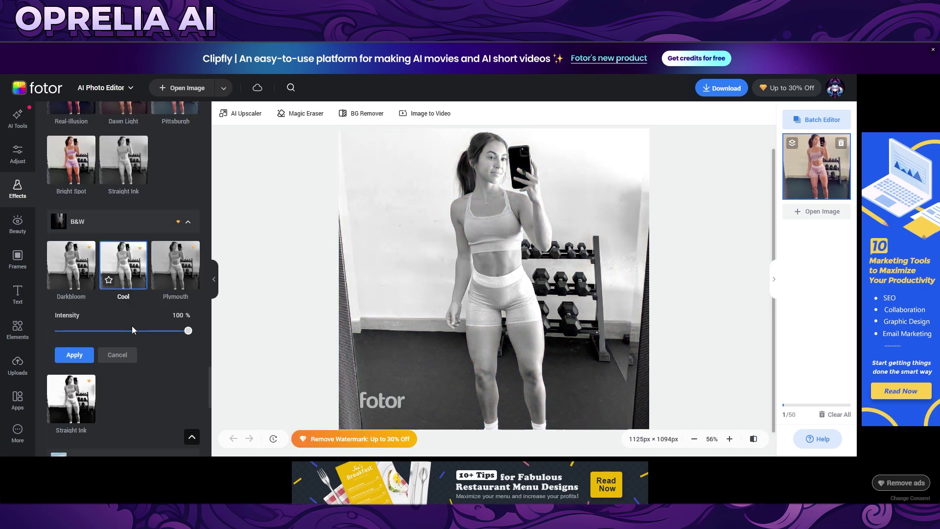
Step: Revisit Straight Ink and Bright Spot, then preview the Sunned Up S2 filter
scroll(125, 265, "up", 1)
left_click(121, 216)
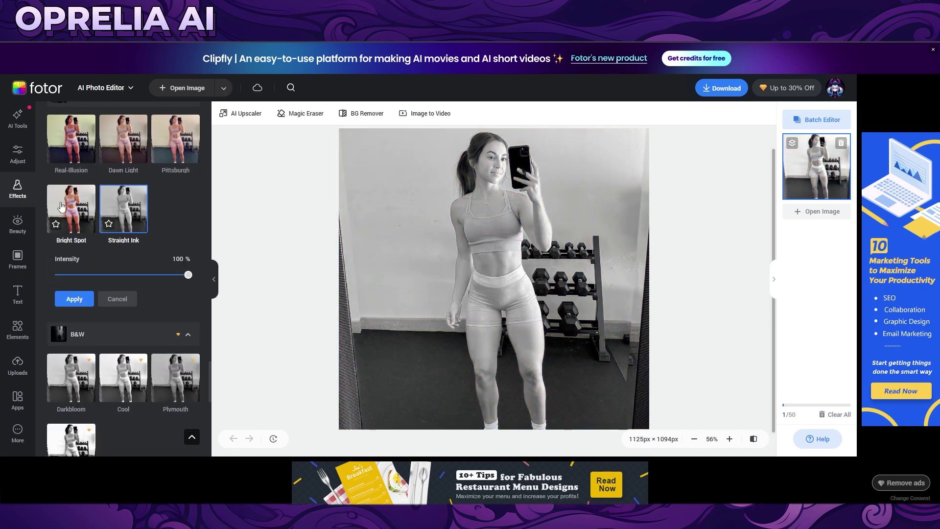
left_click(92, 224)
scroll(129, 240, "down", 5)
left_click(125, 299)
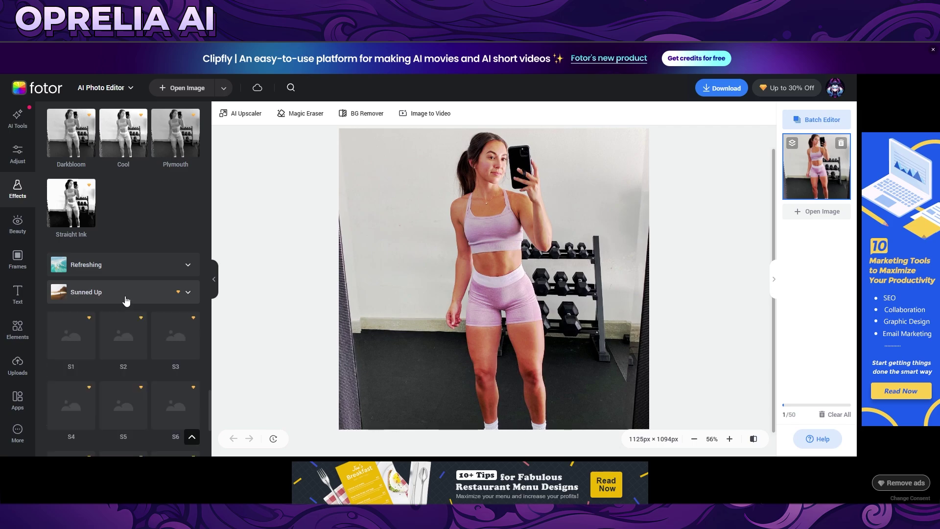
left_click(137, 338)
left_click(19, 224)
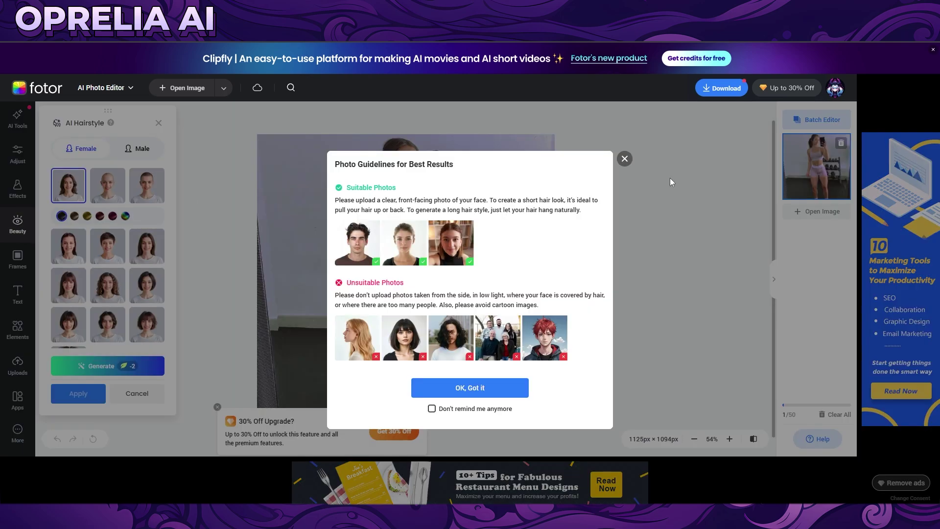
Step: Browse the AI Avatar, AI Clothes Changer and Open Eyes beauty tools, dismissing the upgrade offer
left_click(621, 158)
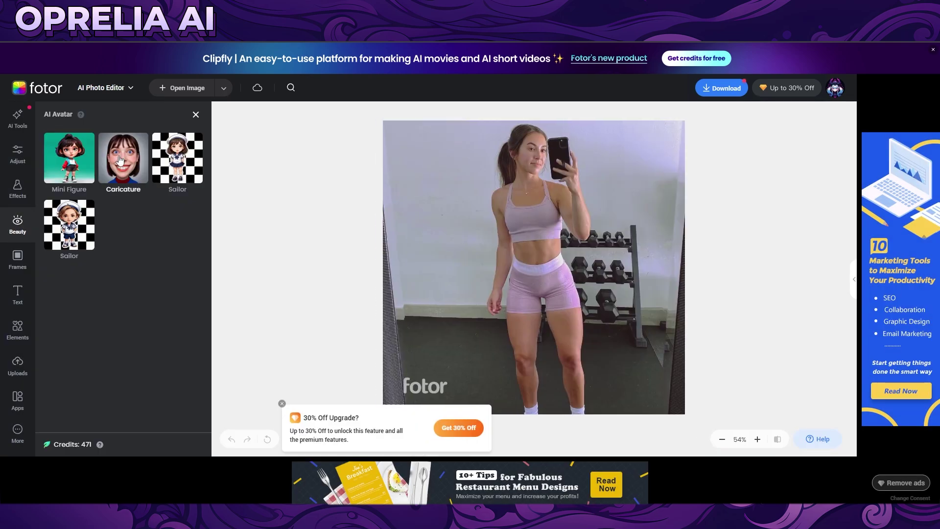
left_click(195, 115)
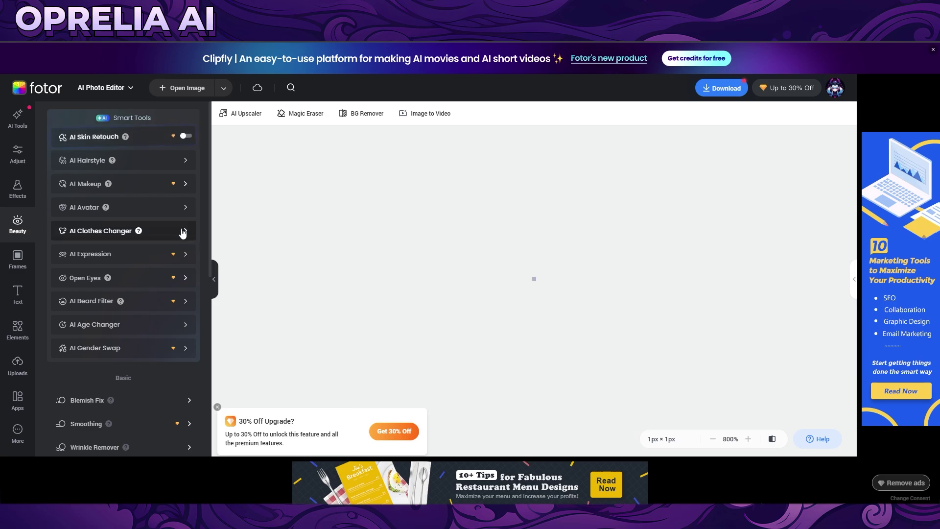
left_click(182, 232)
left_click(197, 123)
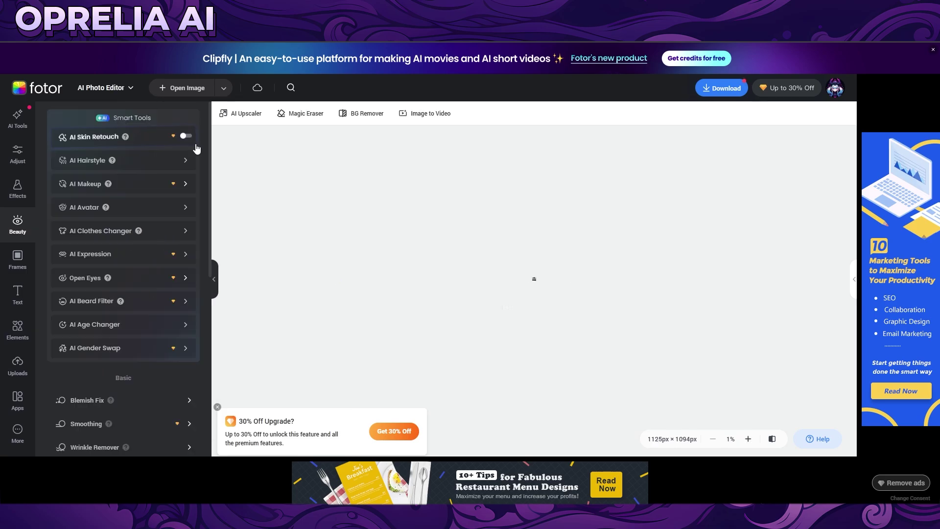
left_click(189, 280)
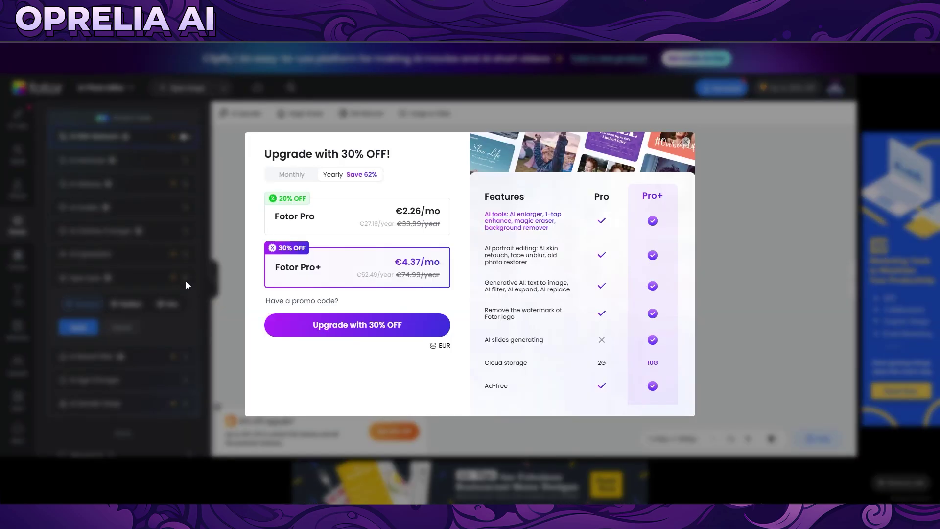
left_click(686, 142)
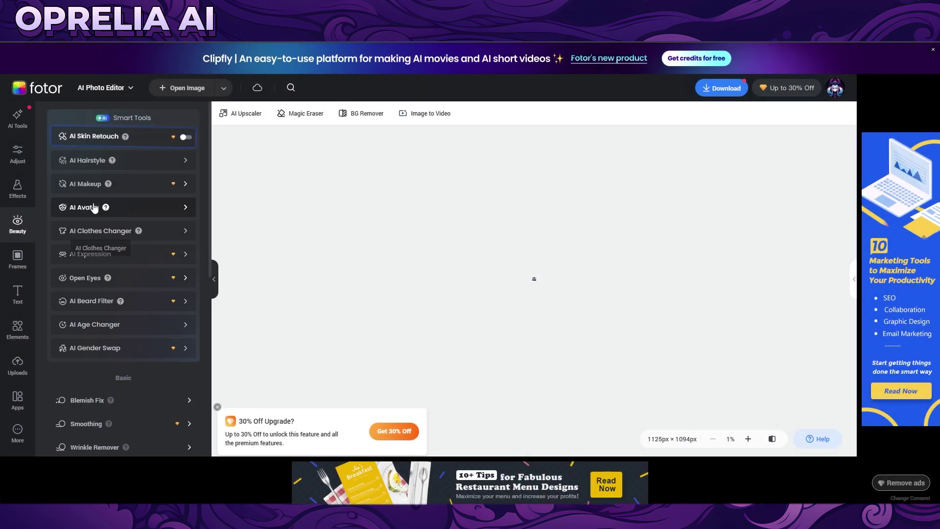
Step: Open a recent AI Image Generator creation as a new image, discarding the gym photo
left_click(17, 119)
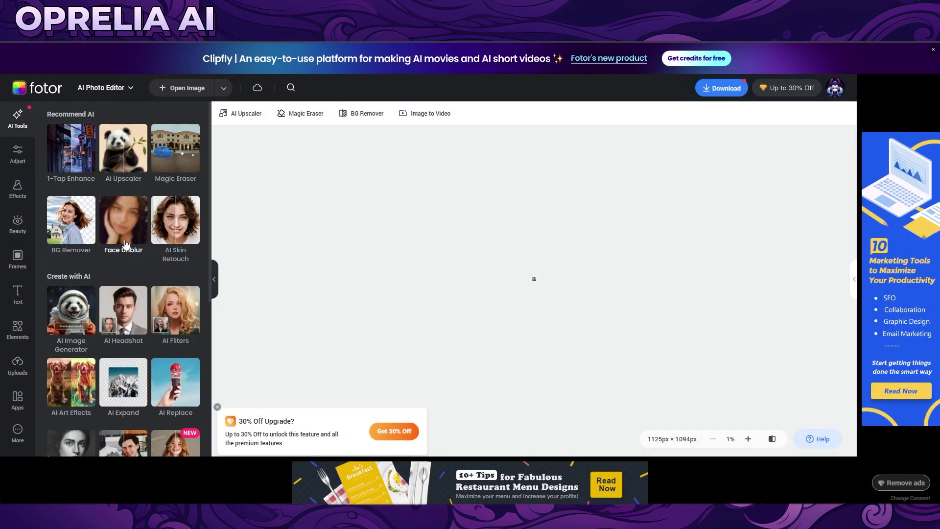
scroll(126, 243, "down", 1)
left_click(84, 262)
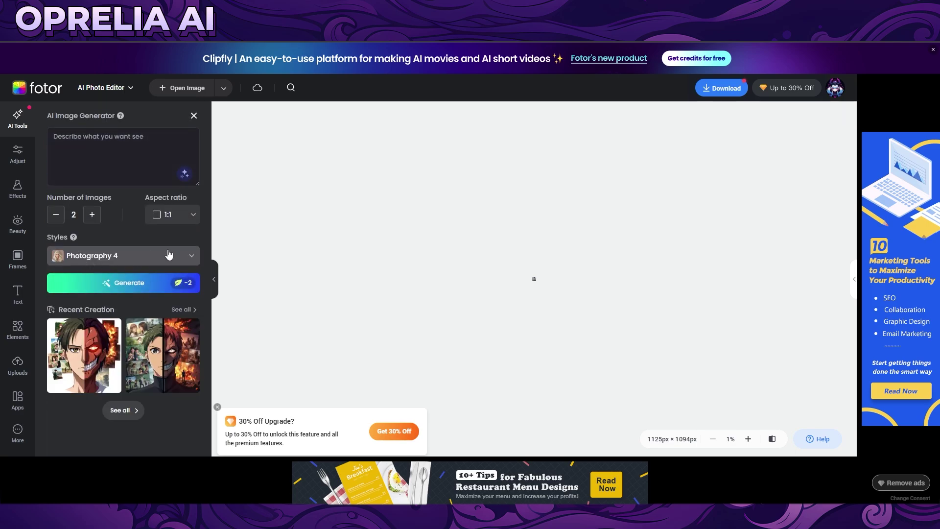
left_click(104, 354)
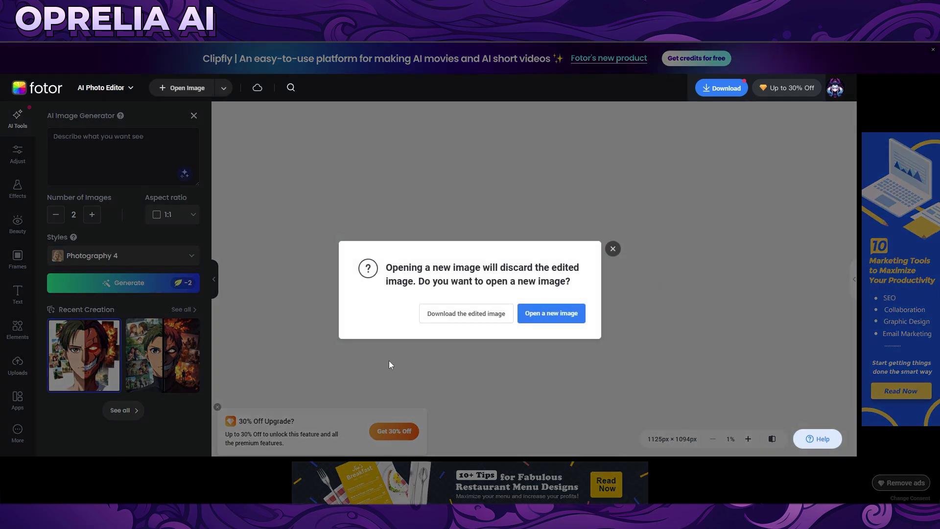
left_click(530, 320)
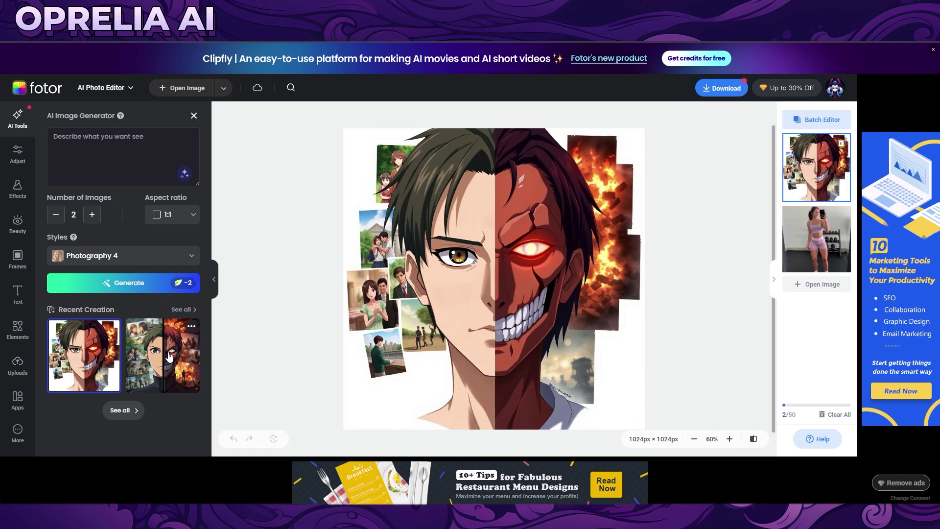
left_click(137, 362)
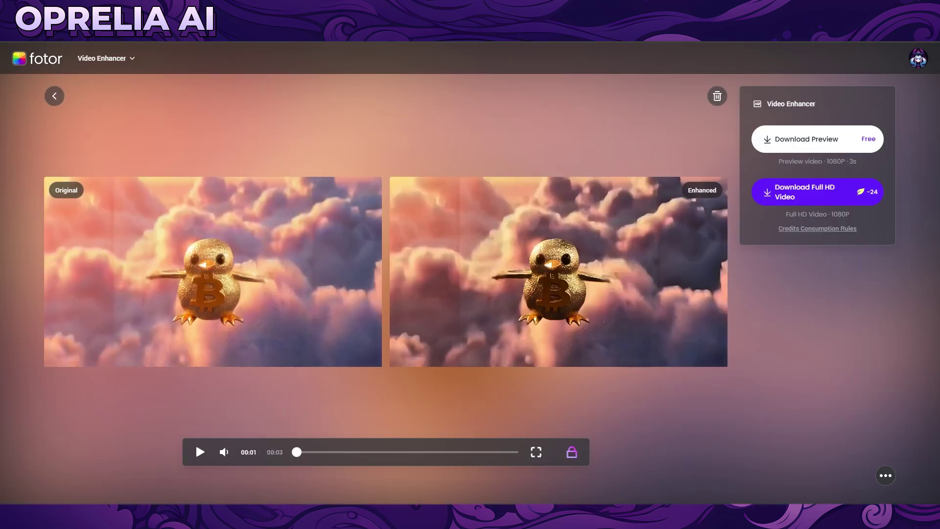
Step: Play the original-versus-enhanced 1080P golden penguin comparison video, replaying it several times
left_click(199, 452)
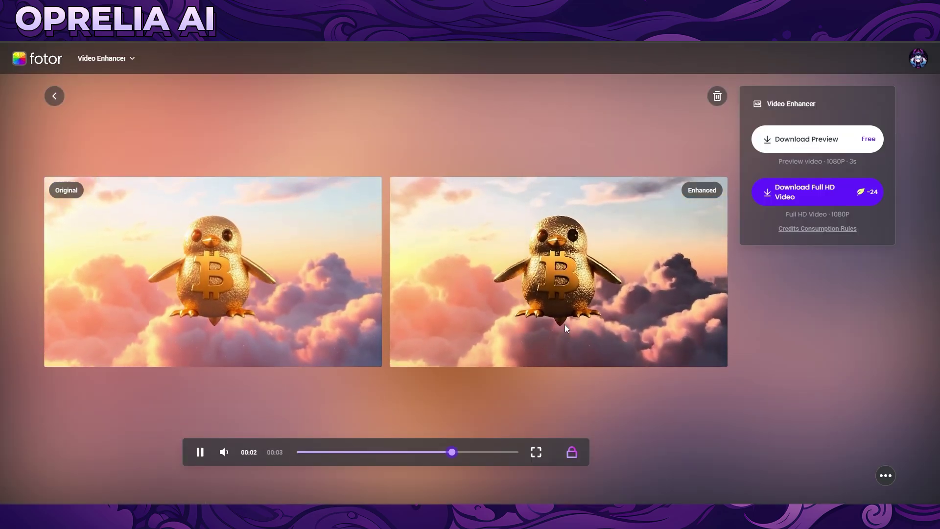
left_click(200, 452)
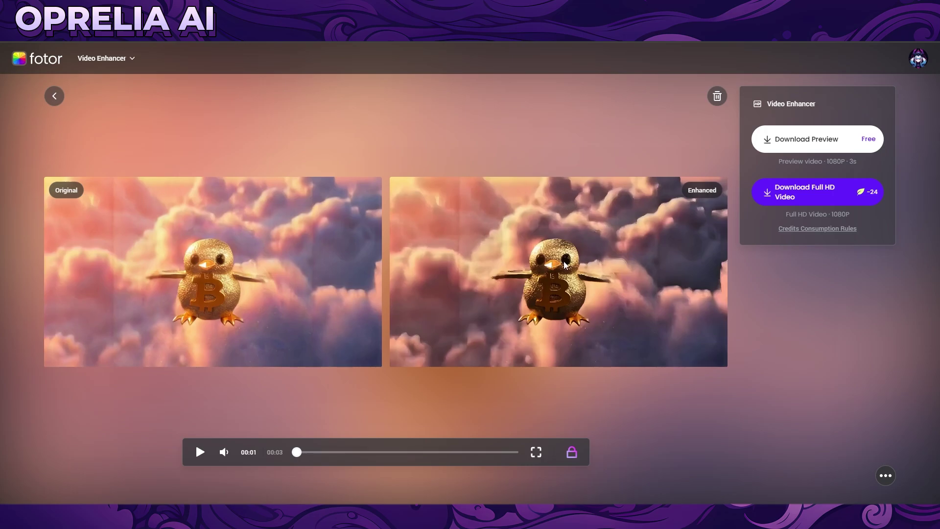
left_click(199, 453)
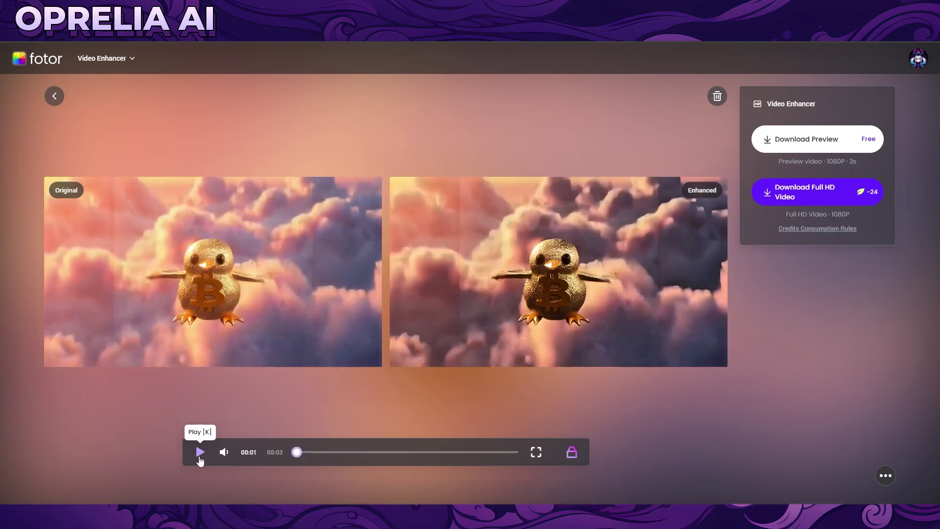
left_click(200, 453)
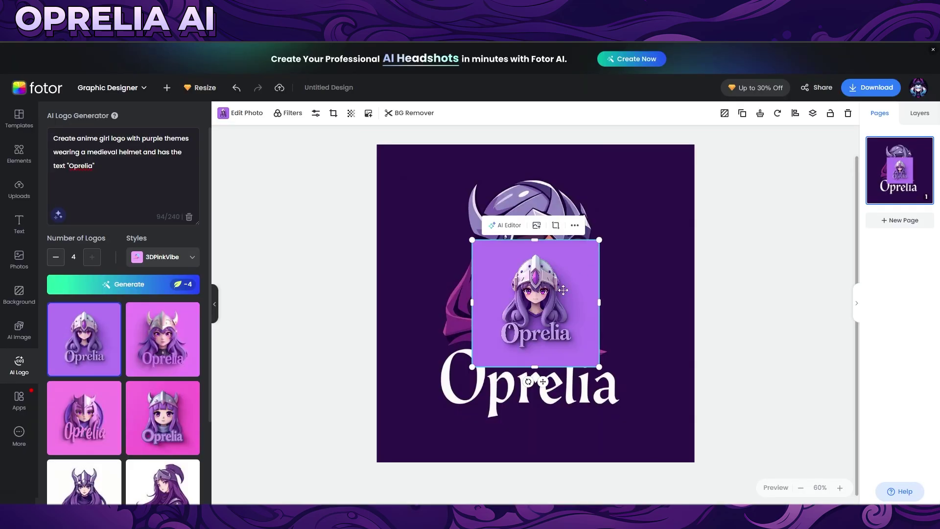
Step: Place the second Oprelia logo on the page, enlarge it to fill, then cycle through the other variants
left_click_drag(132, 350, 360, 127)
left_click_drag(598, 367, 707, 473)
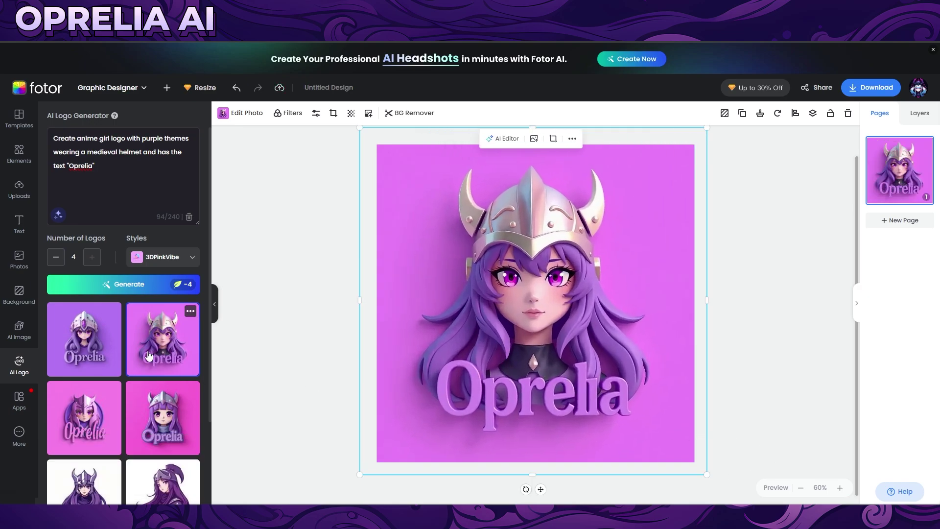
left_click(162, 407)
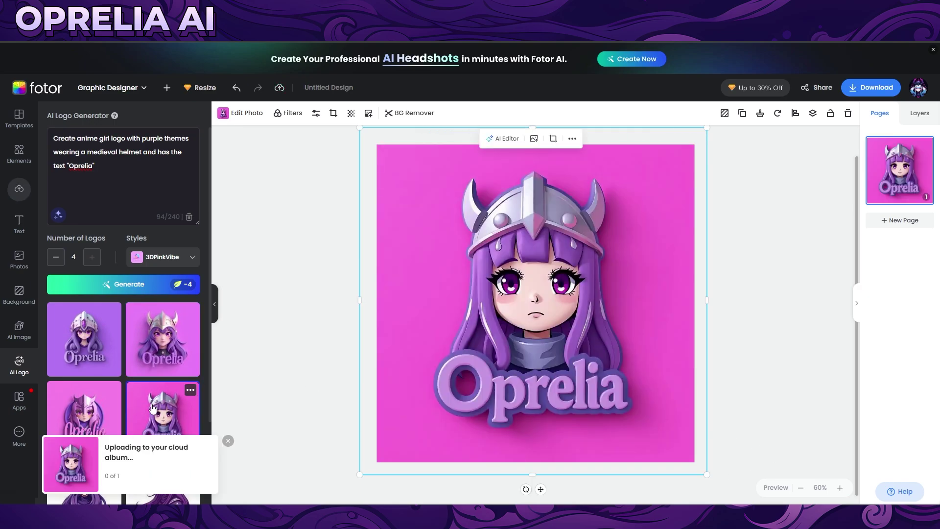
left_click(98, 352)
left_click(160, 352)
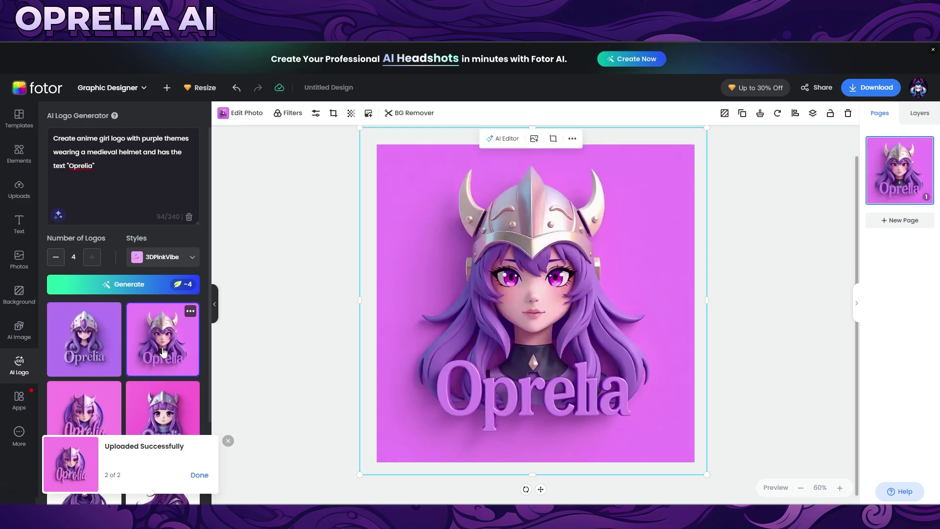
scroll(164, 354, "down", 1)
left_click(166, 353)
left_click(87, 380)
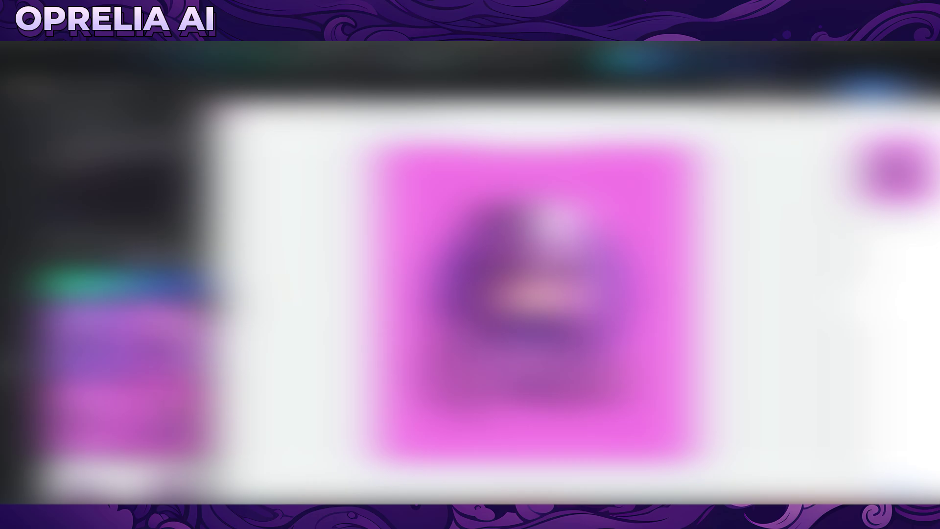
scroll(125, 294, "down", 2)
scroll(124, 293, "up", 2)
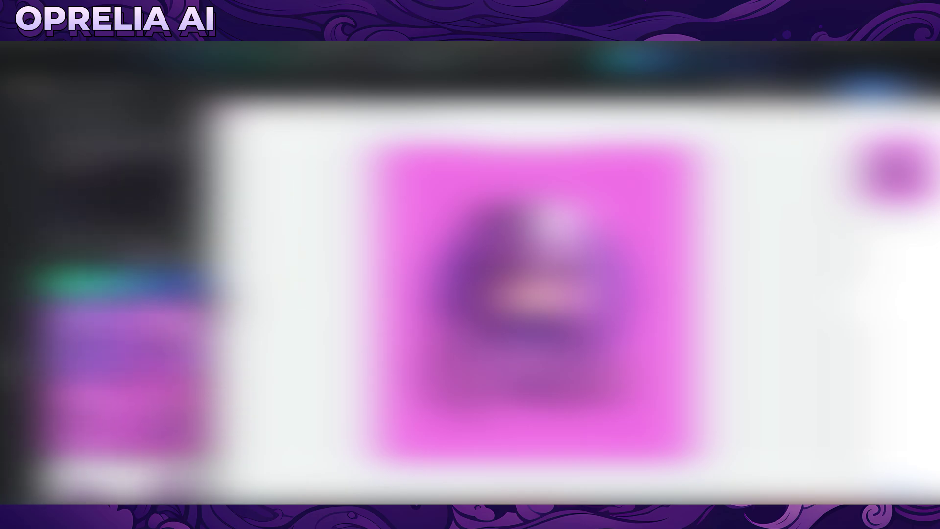